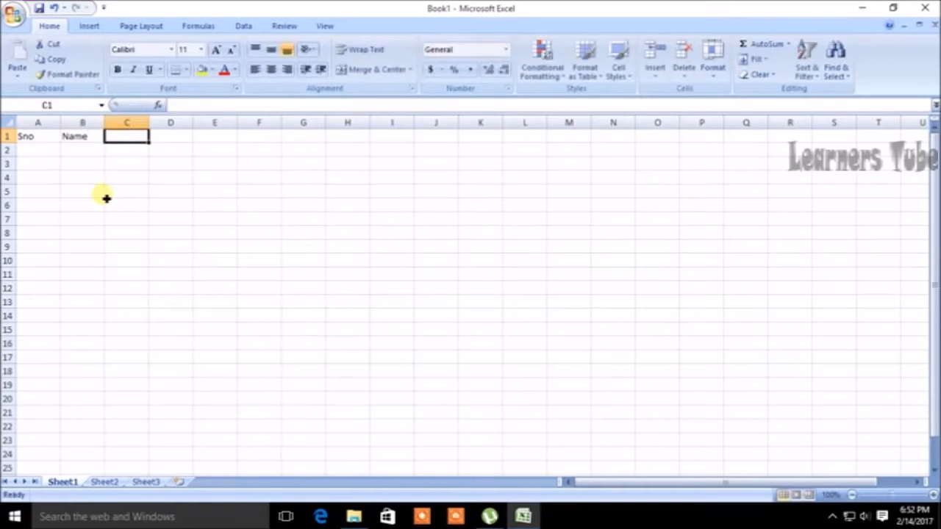
Enter the subject headings Maths, Physics and Chemistry in cells C1 to E1
{"action": "type", "text": "Maths"}
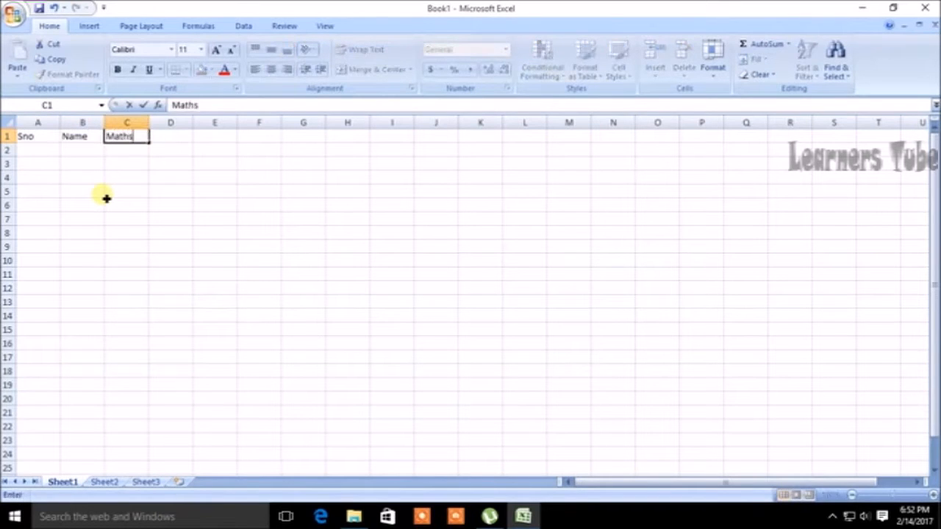
{"action": "key", "text": "Tab"}
{"action": "type", "text": "P"}
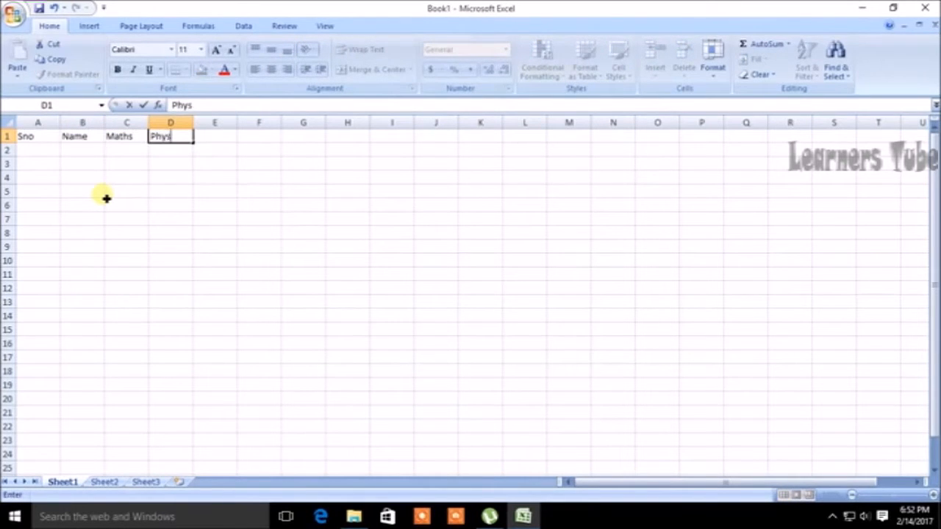
{"action": "key", "text": "Tab"}
{"action": "type", "text": "Ceh"}
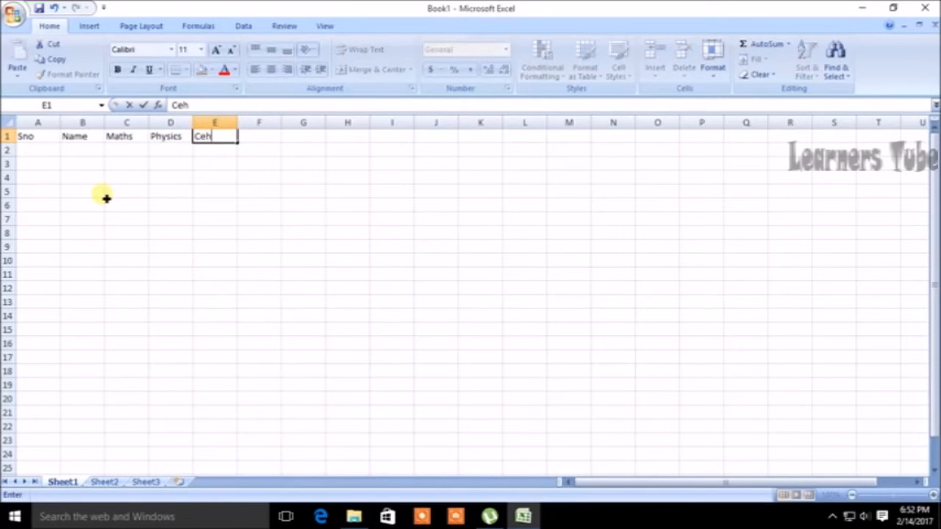
{"action": "type", "text": "mistry"}
{"action": "key", "text": "Tab"}
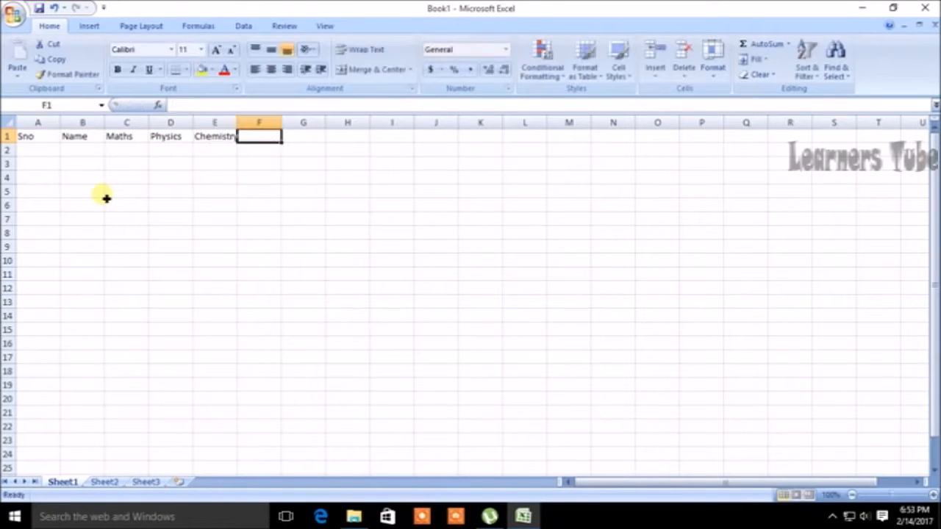
Enter the headings Total, Average, Maximum, Minimum and Count in cells F1 to J1
{"action": "type", "text": "Total"}
{"action": "key", "text": "Tab"}
{"action": "type", "text": "A"}
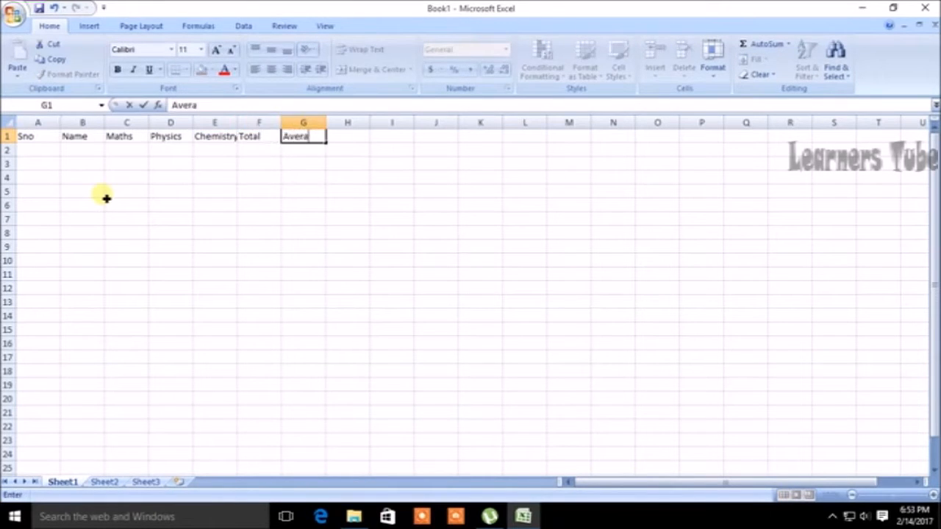
{"action": "key", "text": "Tab"}
{"action": "type", "text": "M"}
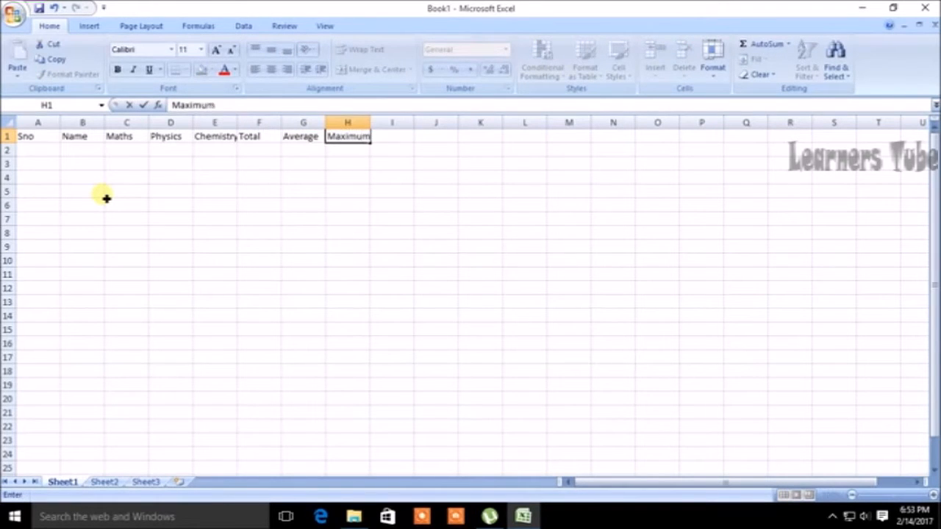
{"action": "key", "text": "Tab"}
{"action": "type", "text": "MK"}
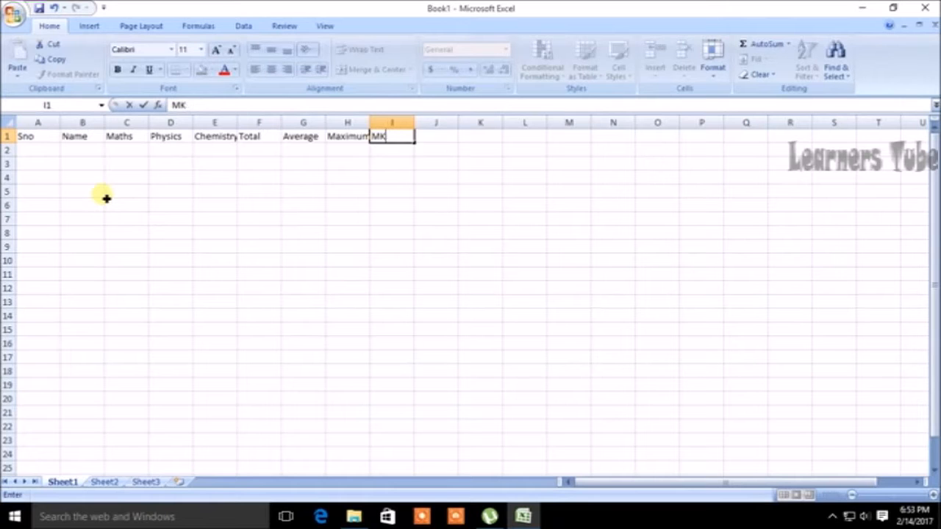
{"action": "type", "text": "inimum"}
{"action": "key", "text": "Tab"}
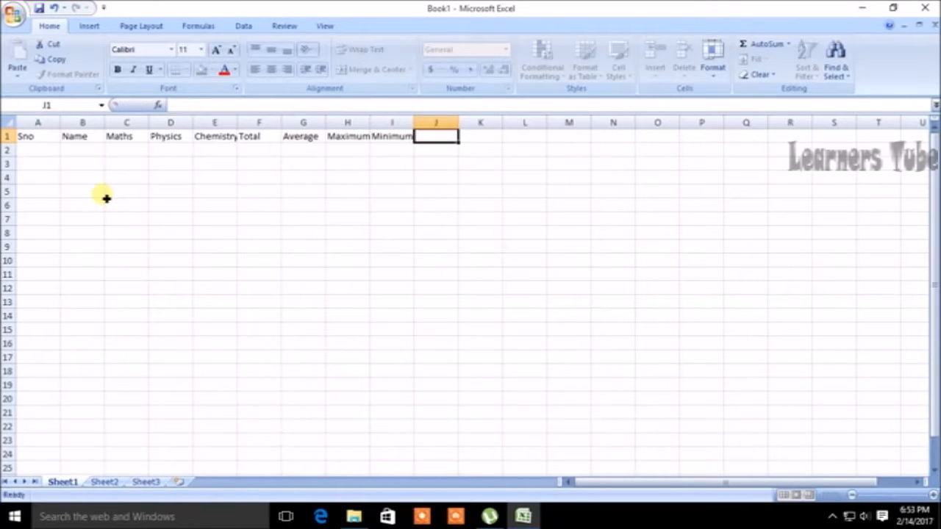
{"action": "type", "text": "Count"}
{"action": "key", "text": "Return"}
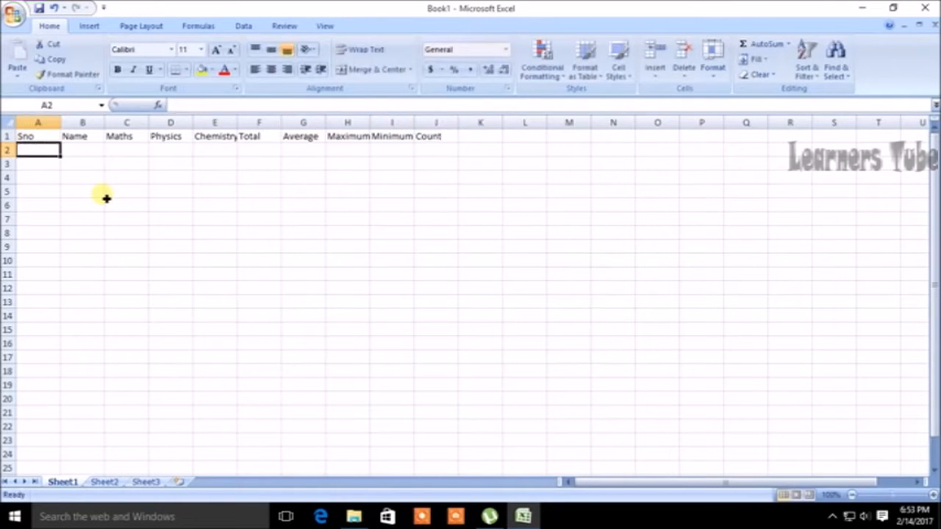
Fill the Sno column with 101, 102, 103, 104 and 105 in cells A2 to A6
{"action": "type", "text": "10"}
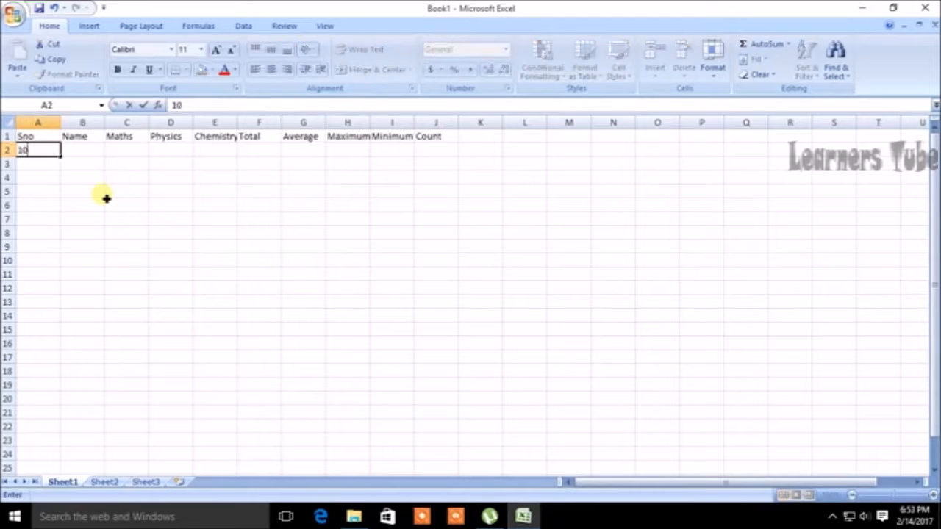
{"action": "type", "text": "1"}
{"action": "key", "text": "Return"}
{"action": "type", "text": "102"}
{"action": "key", "text": "Return"}
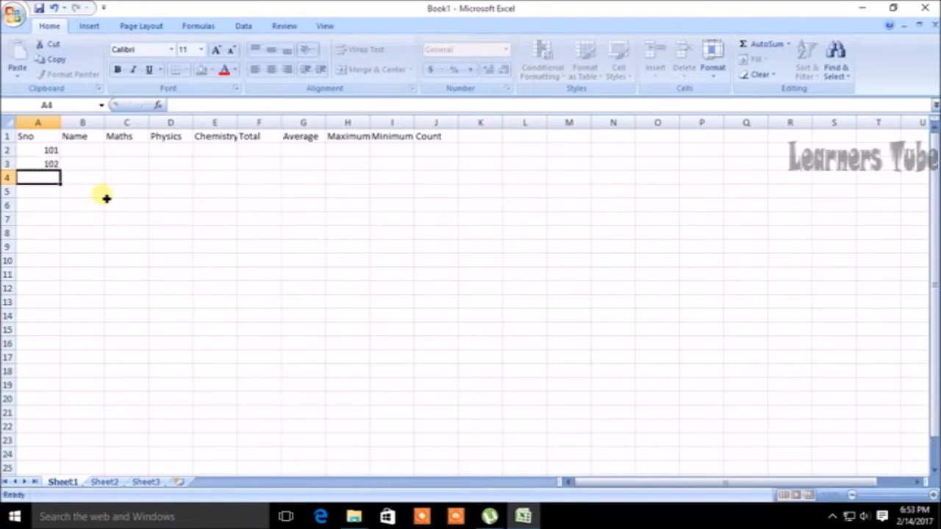
{"action": "type", "text": "1"}
{"action": "key", "text": "Return"}
{"action": "type", "text": "104"}
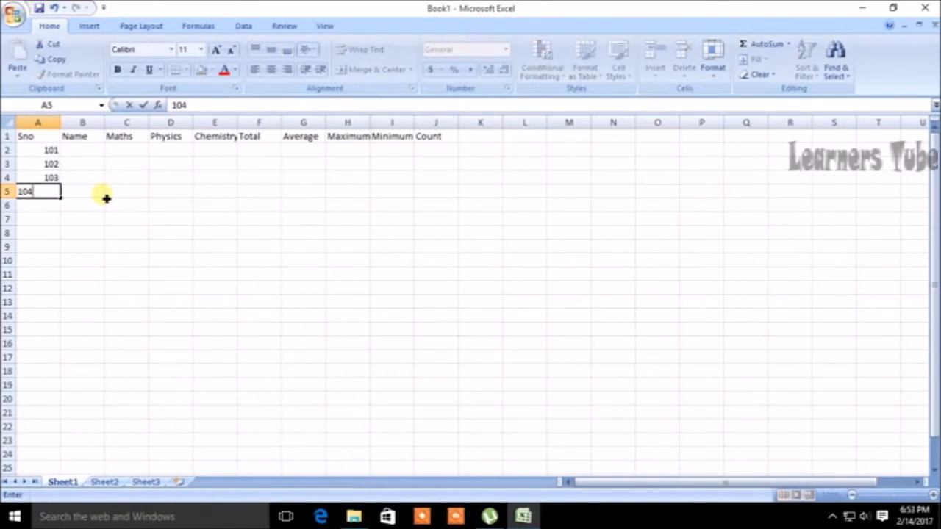
{"action": "key", "text": "Return"}
{"action": "type", "text": "10"}
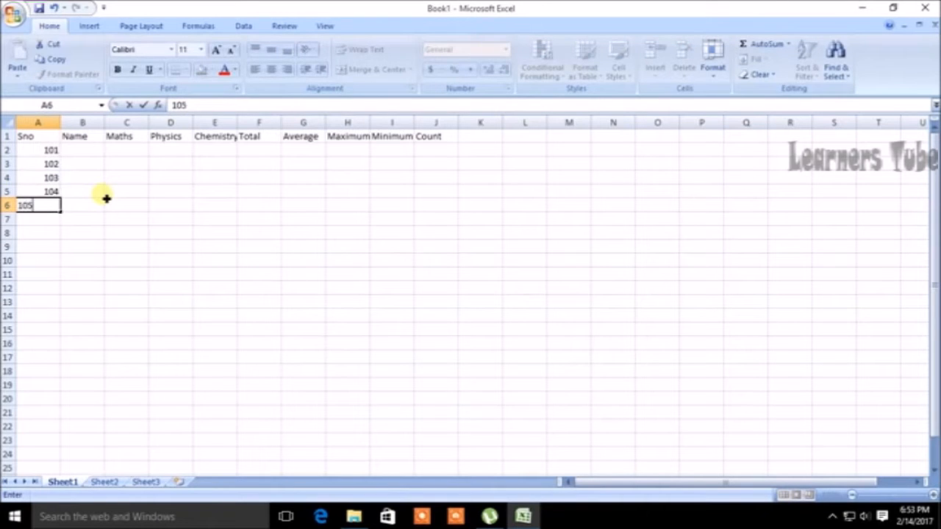
{"action": "type", "text": "5"}
Fill the Name column with AAA, BBB, CCC, DDD and EEE in cells B2 to B6
{"action": "key", "text": "Up"}
{"action": "key", "text": "Up"}
{"action": "key", "text": "Up"}
{"action": "key", "text": "Up"}
{"action": "key", "text": "Right"}
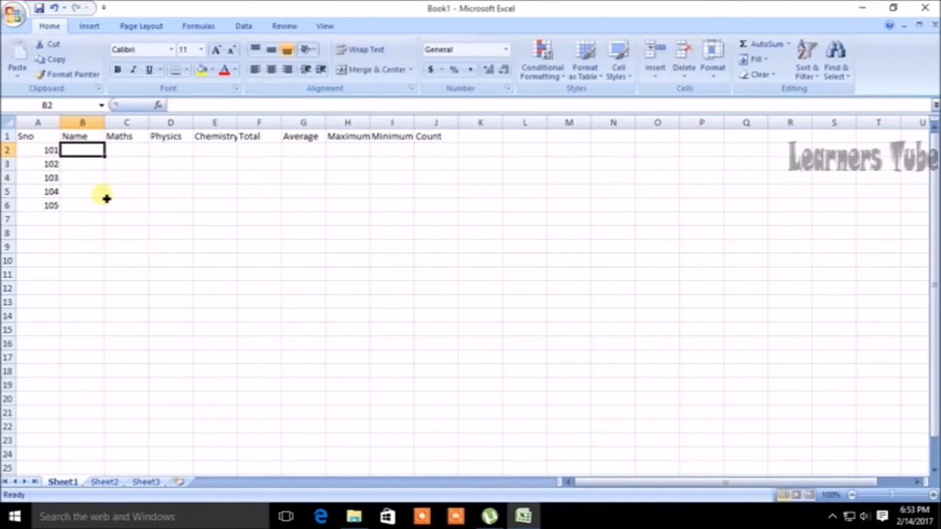
{"action": "type", "text": "A"}
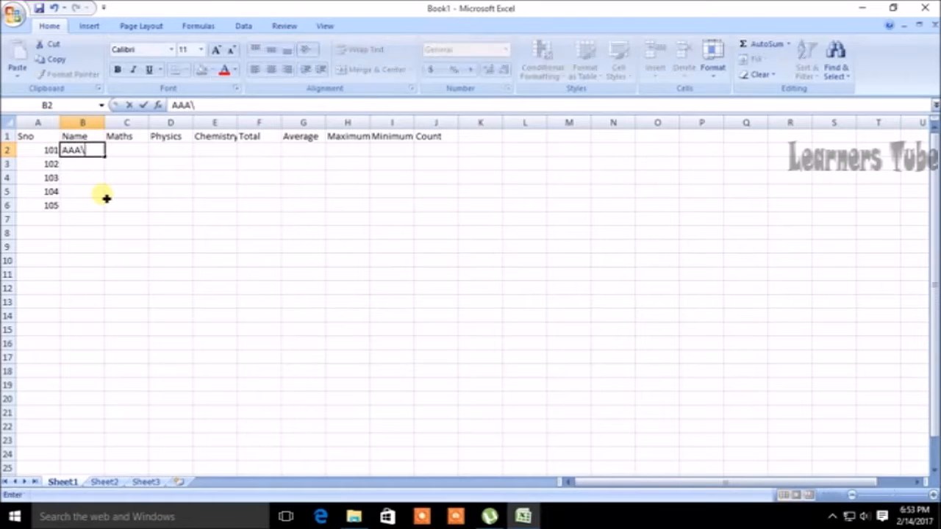
{"action": "type", "text": "AA"}
{"action": "key", "text": "Return"}
{"action": "type", "text": "BBB"}
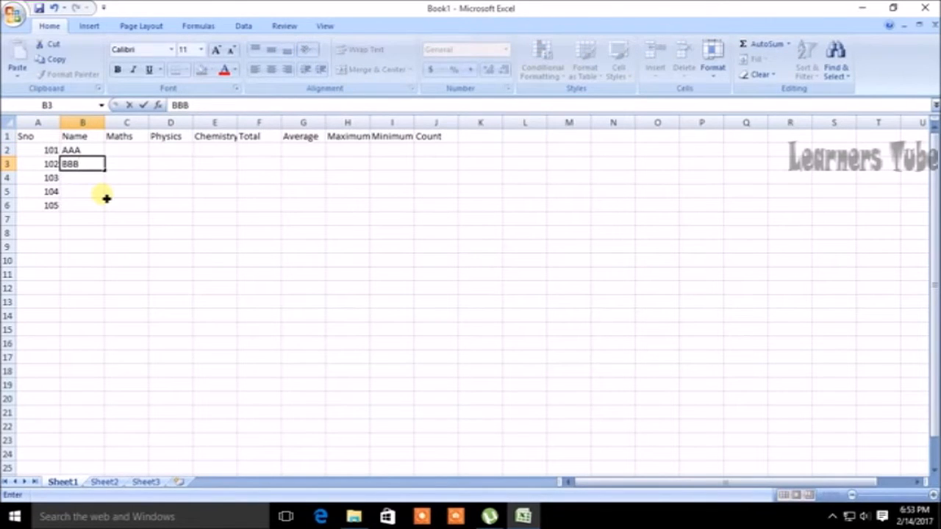
{"action": "key", "text": "Return"}
{"action": "type", "text": "CCC"}
{"action": "key", "text": "Return"}
{"action": "type", "text": "D"}
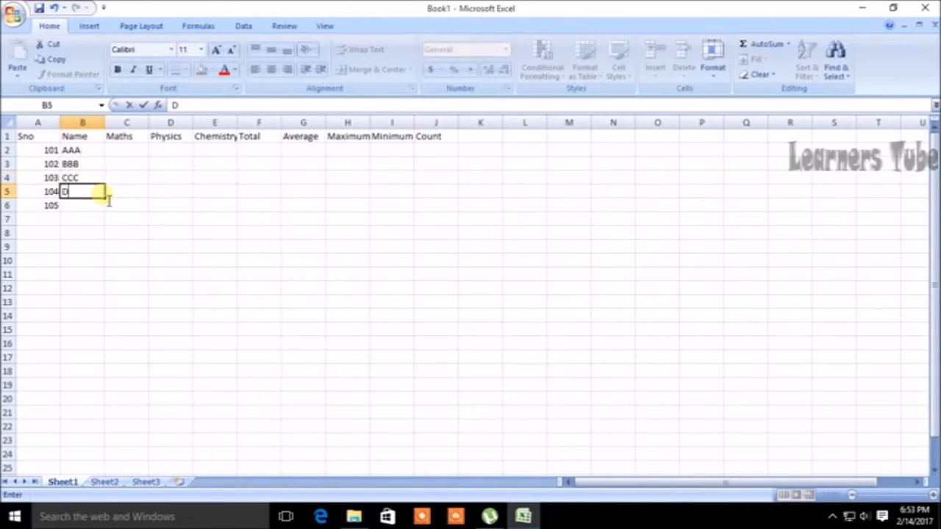
{"action": "type", "text": "DD"}
{"action": "key", "text": "Return"}
{"action": "type", "text": "EEE"}
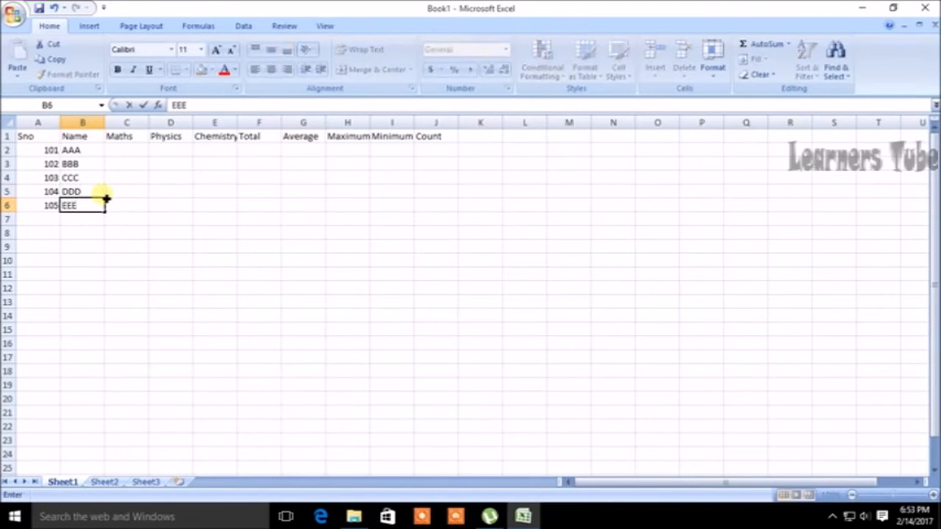
Enter the Maths marks 88, 65, 69, 63 and 65 in cells C2 to C6
{"action": "key", "text": "Up"}
{"action": "key", "text": "Up"}
{"action": "key", "text": "Up"}
{"action": "key", "text": "Up"}
{"action": "key", "text": "Right"}
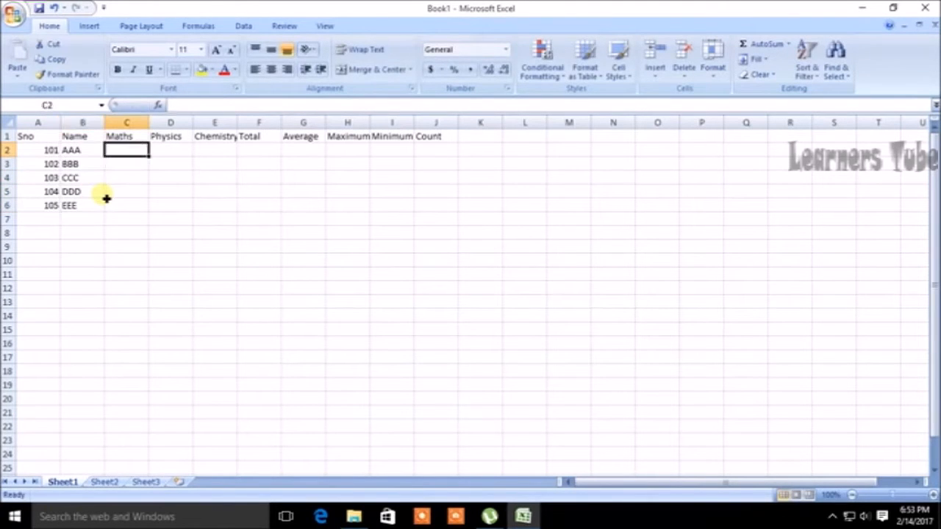
{"action": "type", "text": "88"}
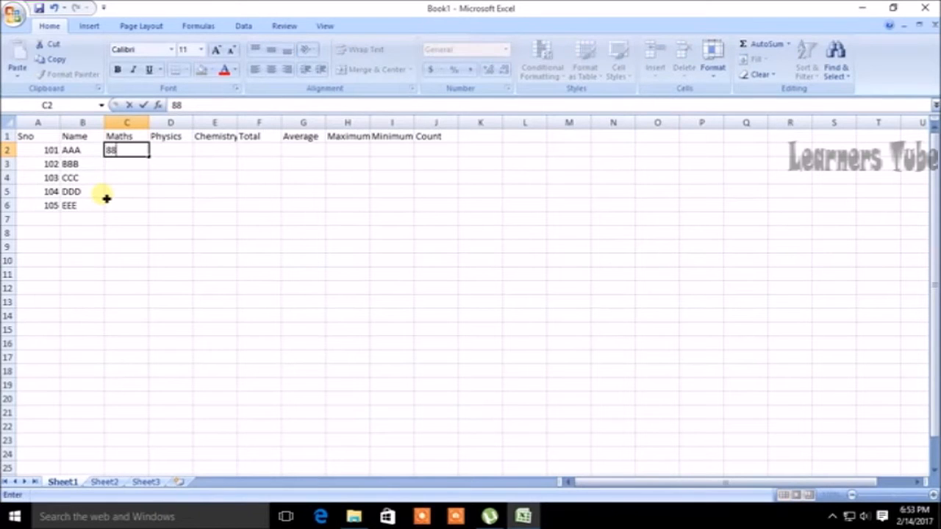
{"action": "key", "text": "Return"}
{"action": "type", "text": "65"}
{"action": "key", "text": "Return"}
{"action": "type", "text": "69"}
{"action": "key", "text": "Return"}
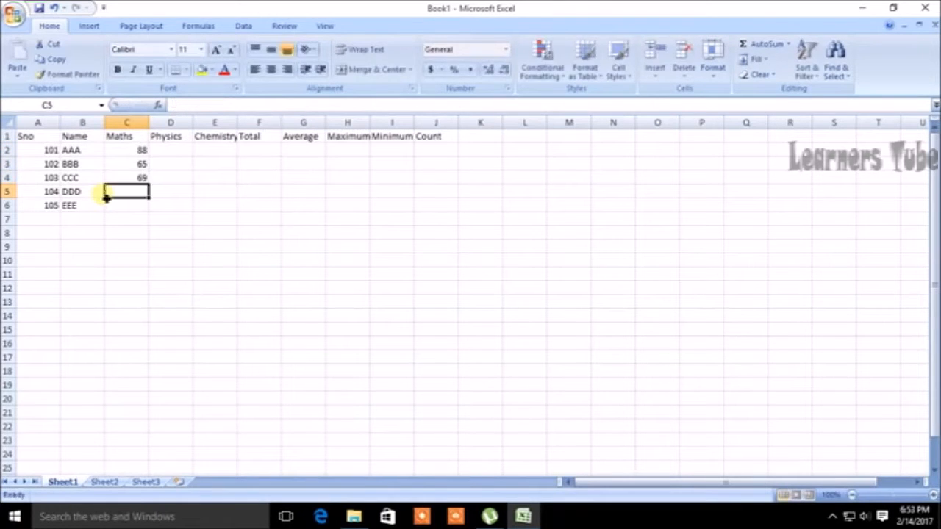
{"action": "type", "text": "63"}
{"action": "key", "text": "Return"}
{"action": "type", "text": "65"}
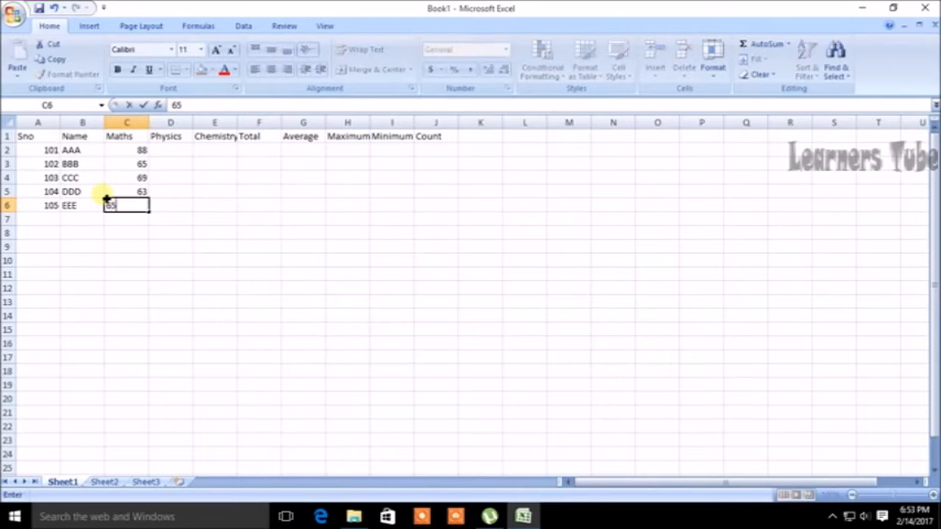
Enter the Physics marks 75, 54, 85, 95 and 88 in cells D2 to D6
{"action": "key", "text": "Up"}
{"action": "key", "text": "Up"}
{"action": "key", "text": "Up"}
{"action": "key", "text": "Up"}
{"action": "key", "text": "Right"}
{"action": "type", "text": "7"}
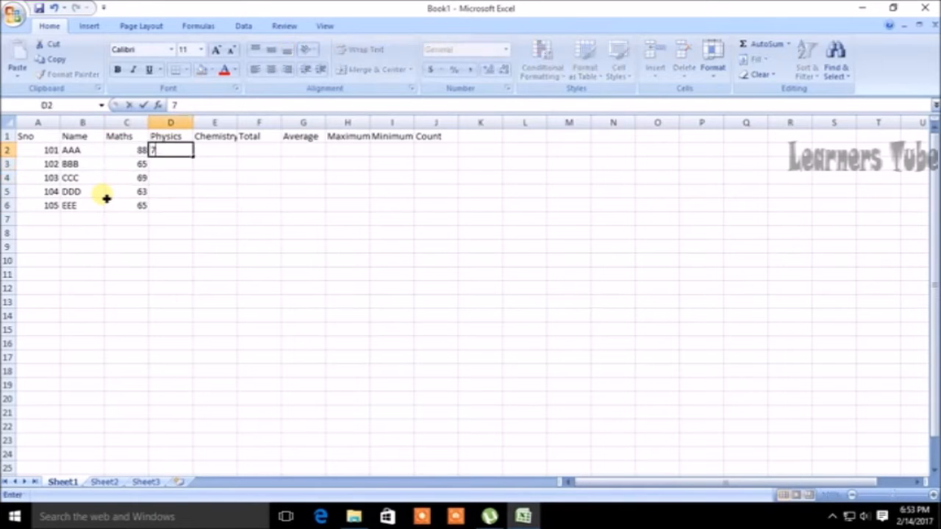
{"action": "type", "text": "5"}
{"action": "key", "text": "Return"}
{"action": "type", "text": "5"}
{"action": "key", "text": "Return"}
{"action": "type", "text": "8"}
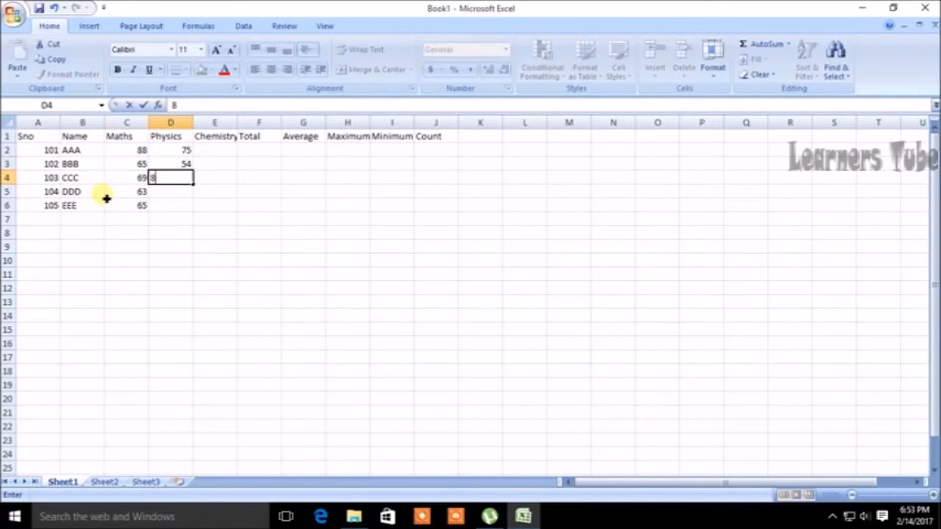
{"action": "type", "text": "5"}
{"action": "key", "text": "Return"}
{"action": "type", "text": "9"}
{"action": "key", "text": "Return"}
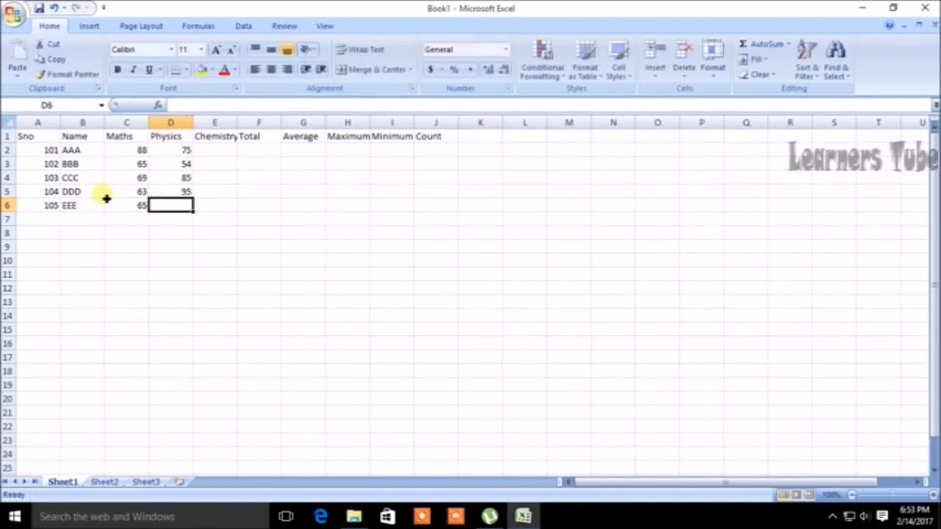
{"action": "type", "text": "88"}
Enter the Chemistry marks 75, 65, 85, 45 and 88 in cells E2 to E6, and widen column E to fit its heading
{"action": "key", "text": "Up"}
{"action": "key", "text": "Up"}
{"action": "key", "text": "Up"}
{"action": "key", "text": "Up"}
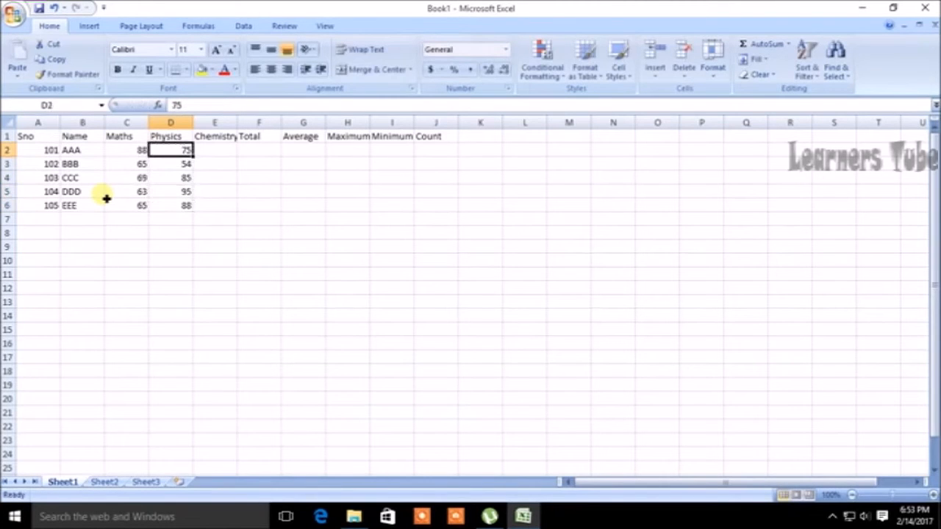
{"action": "key", "text": "Right"}
{"action": "type", "text": "75"}
{"action": "key", "text": "Return"}
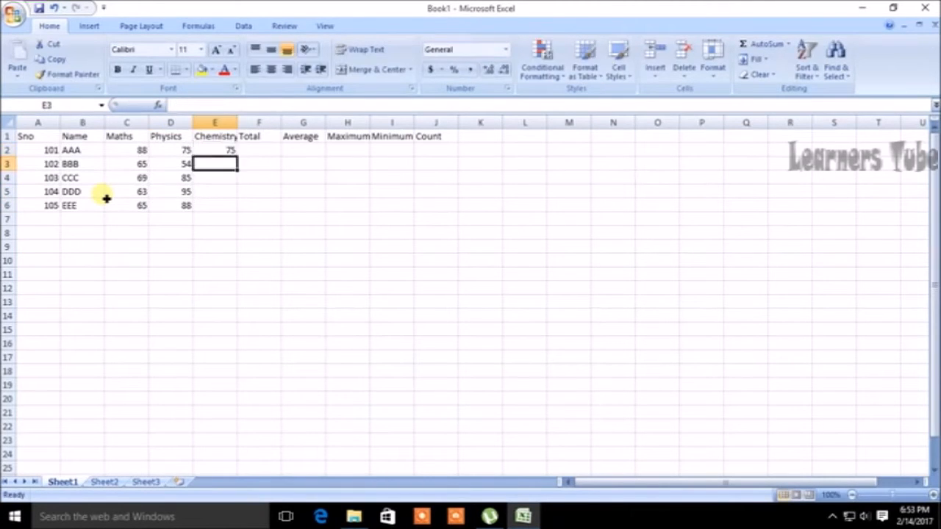
{"action": "type", "text": "65"}
{"action": "key", "text": "Return"}
{"action": "type", "text": "85"}
{"action": "key", "text": "Return"}
{"action": "type", "text": "45"}
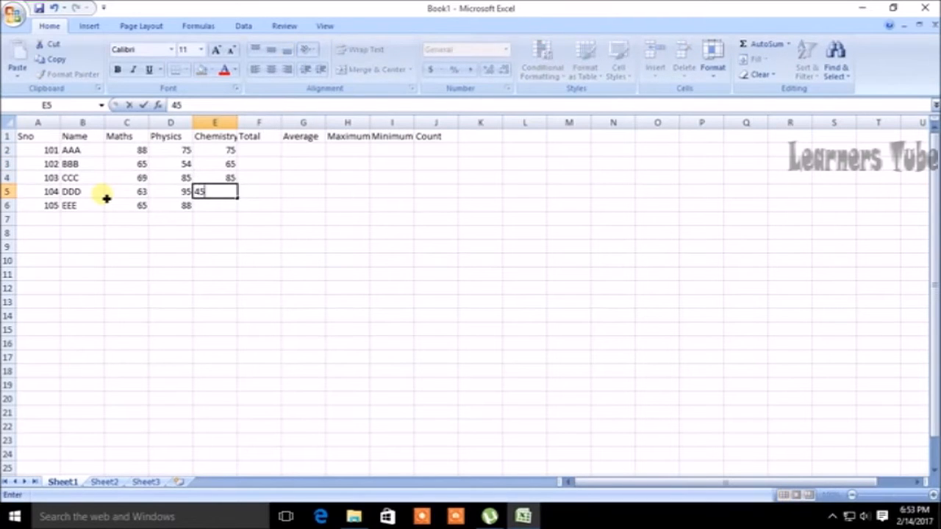
{"action": "key", "text": "Return"}
{"action": "type", "text": "88"}
{"action": "key", "text": "Return"}
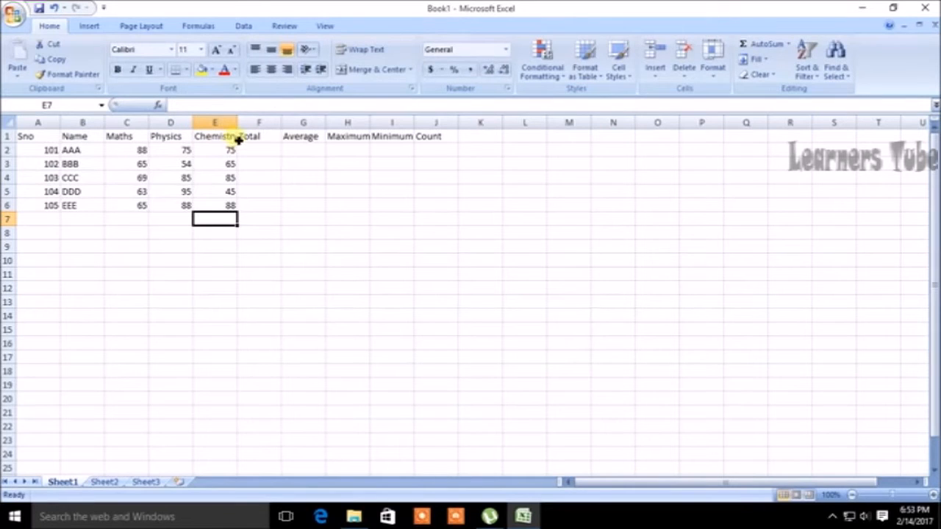
{"action": "mouse_move", "coordinate": [242, 126]}
{"action": "left_mouse_down"}
{"action": "mouse_move", "coordinate": [233, 126]}
{"action": "mouse_move", "coordinate": [257, 122]}
{"action": "mouse_move", "coordinate": [246, 128]}
{"action": "left_mouse_up"}
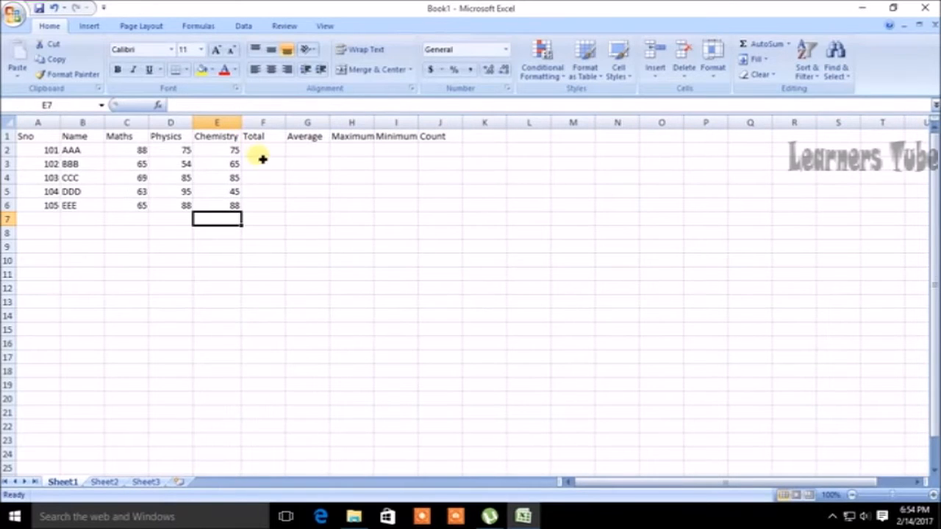
Select the first Total cell, F2, then launch Windows Calculator with calc and move its window clear of the marks
{"action": "left_click", "coordinate": [261, 152]}
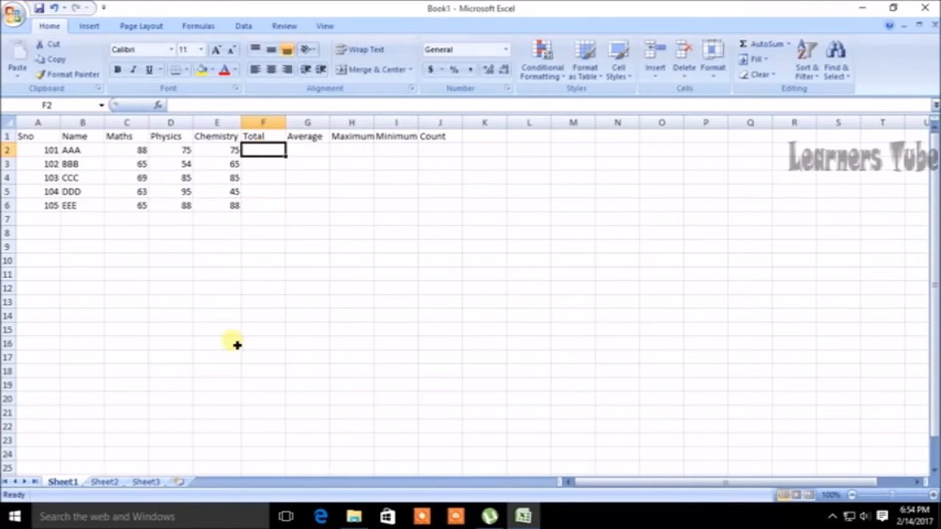
{"action": "key", "text": "super+r"}
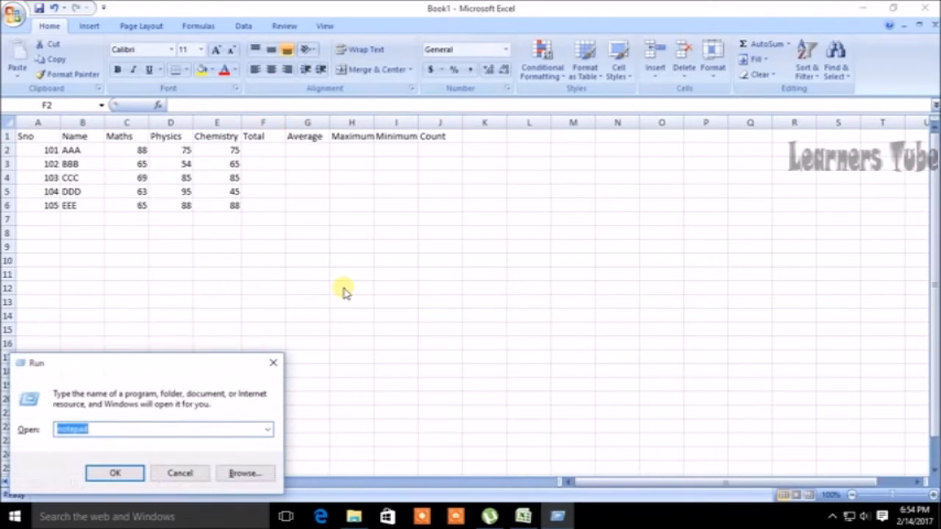
{"action": "type", "text": "calc"}
{"action": "key", "text": "Return"}
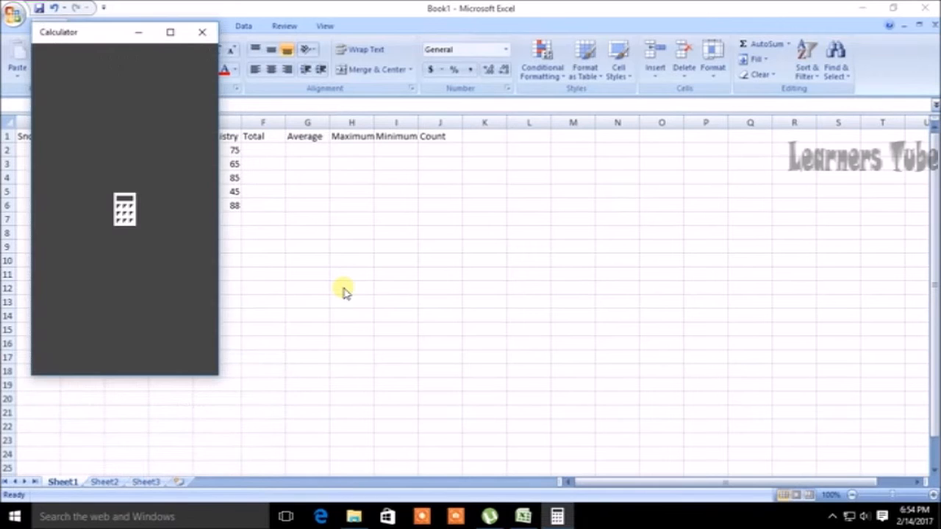
{"action": "left_click_drag", "start_coordinate": [82, 39], "coordinate": [456, 97]}
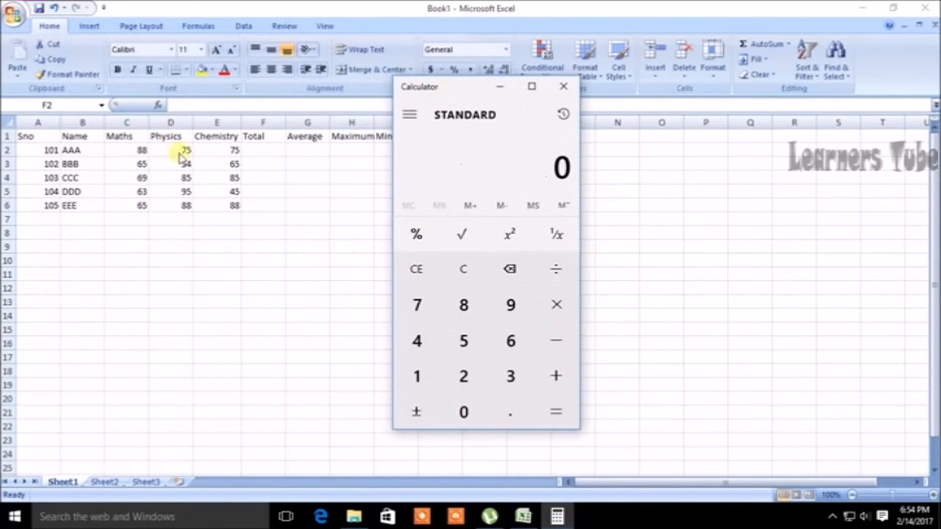
Add the first student's marks, 88 + 75 + 75, in Calculator and close it
{"action": "left_click", "coordinate": [463, 305]}
{"action": "left_click", "coordinate": [463, 305]}
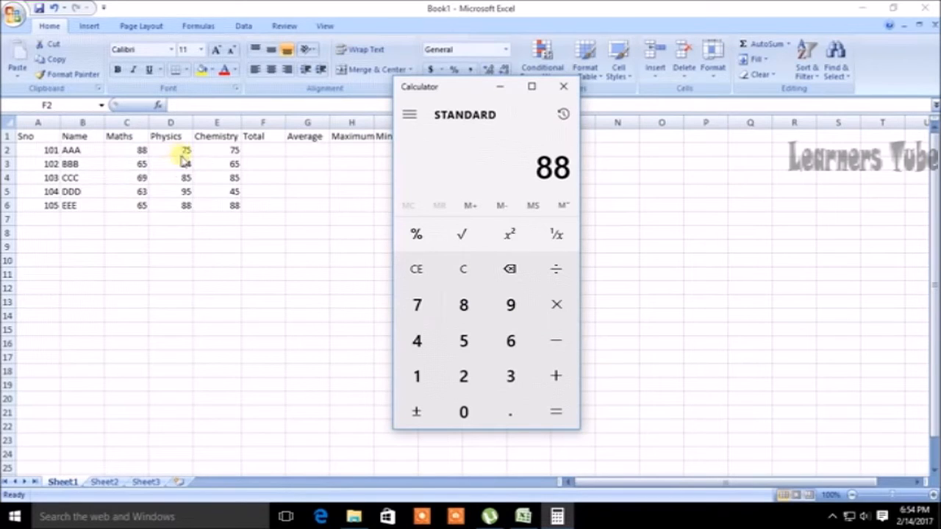
{"action": "left_click", "coordinate": [556, 376]}
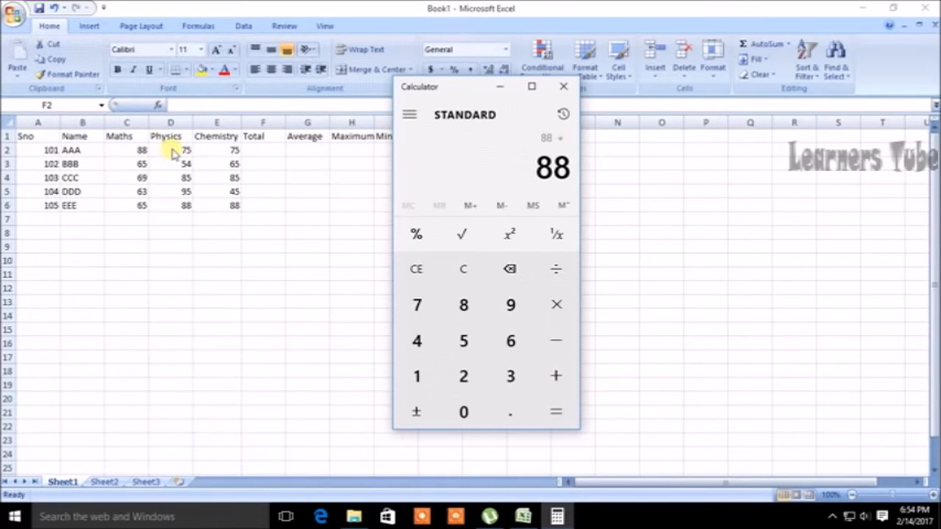
{"action": "left_click", "coordinate": [417, 305]}
{"action": "left_click", "coordinate": [465, 341]}
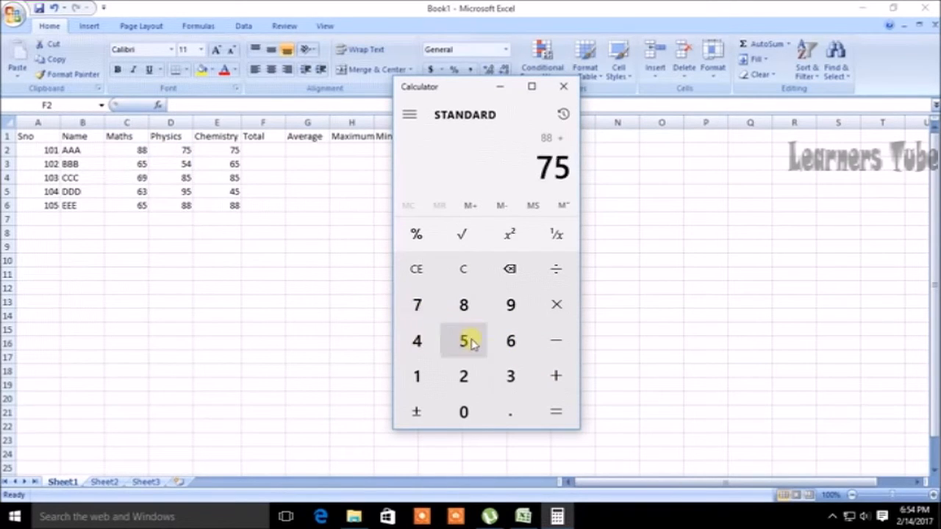
{"action": "left_click", "coordinate": [555, 376]}
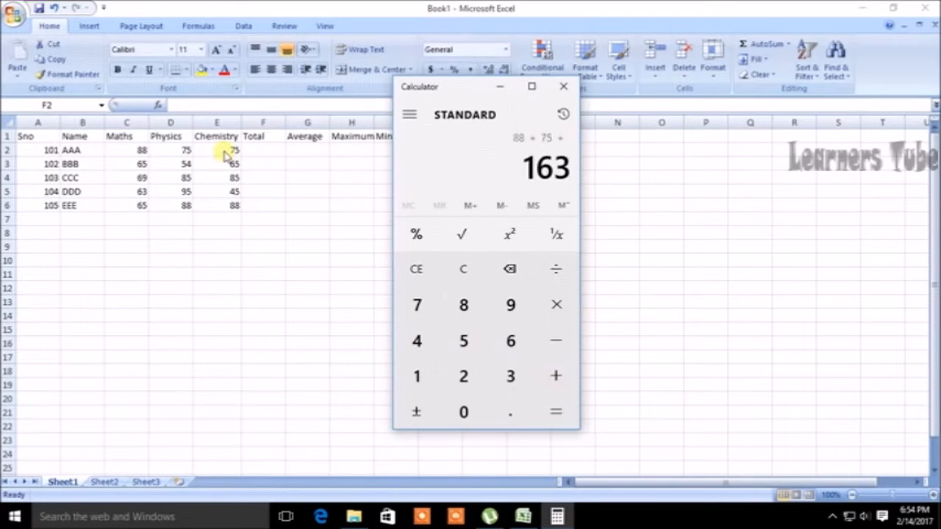
{"action": "left_click", "coordinate": [416, 305]}
{"action": "left_click", "coordinate": [464, 341]}
{"action": "left_click", "coordinate": [554, 411]}
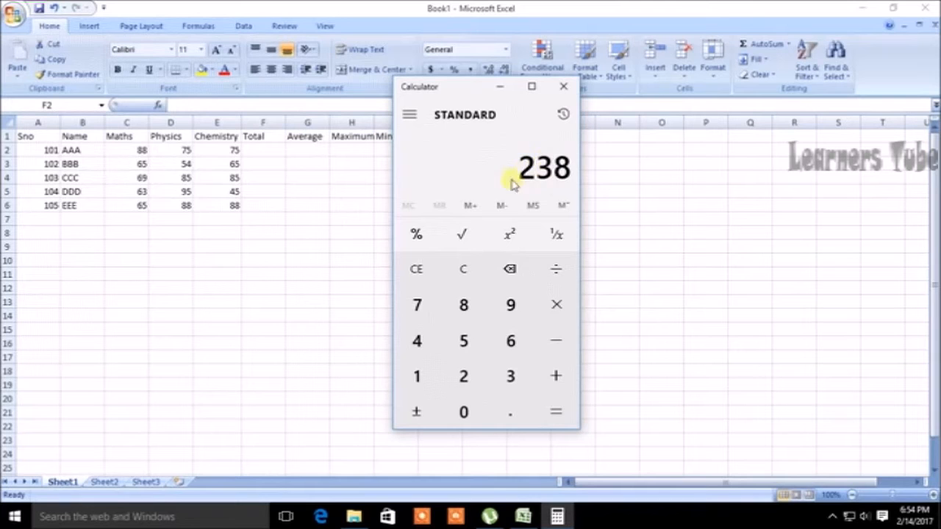
{"action": "left_click", "coordinate": [563, 87]}
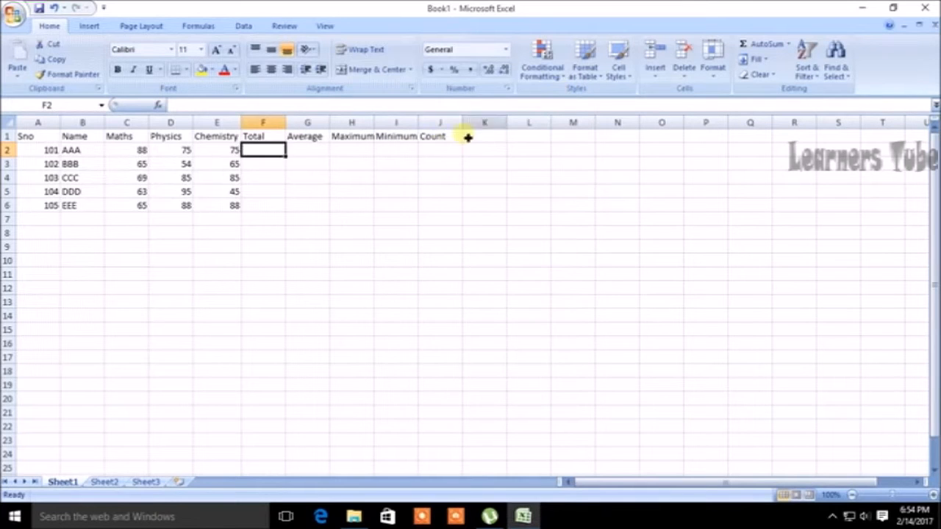
Sum the first student's marks C2:E2 into F2 with AutoSum and fill the formula down to F6
{"action": "left_click", "coordinate": [361, 219]}
{"action": "left_click_drag", "start_coordinate": [136, 150], "coordinate": [213, 155]}
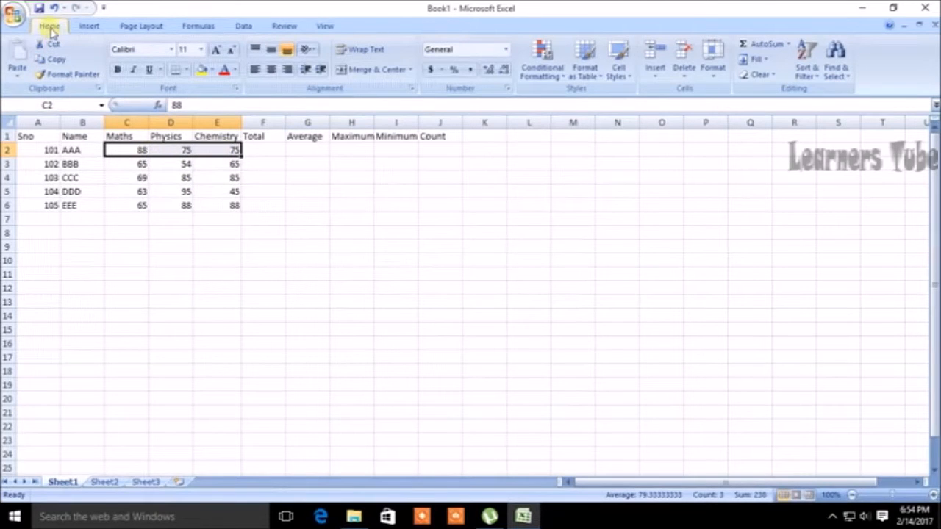
{"action": "left_click", "coordinate": [758, 47]}
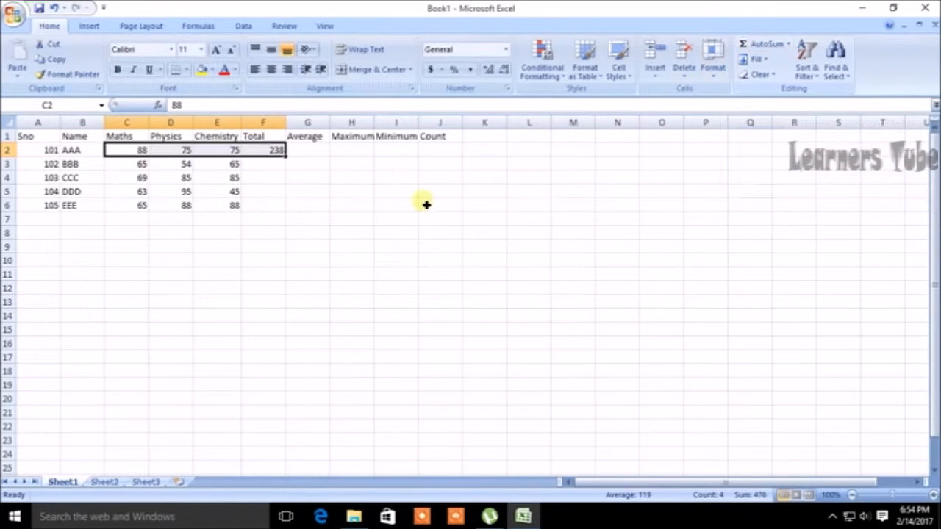
{"action": "left_click", "coordinate": [412, 231]}
{"action": "left_click", "coordinate": [276, 150]}
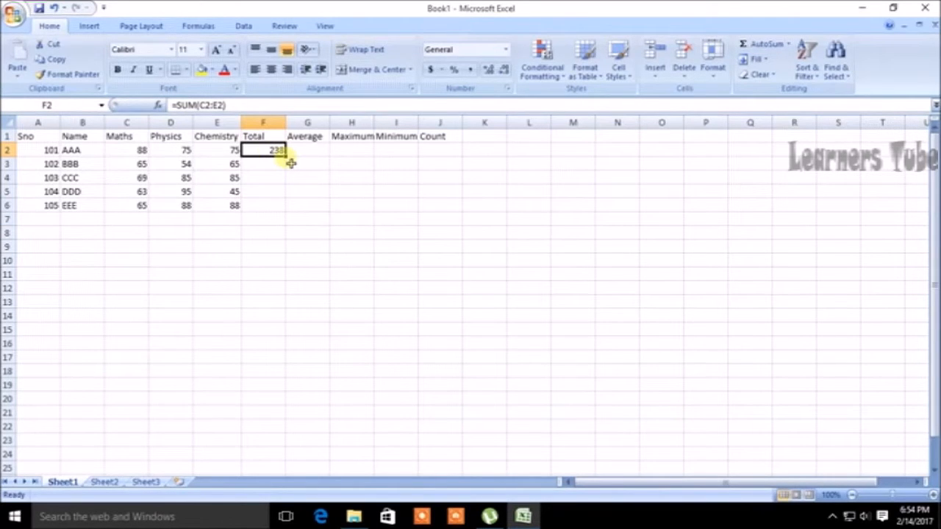
{"action": "left_click_drag", "start_coordinate": [291, 163], "coordinate": [293, 211]}
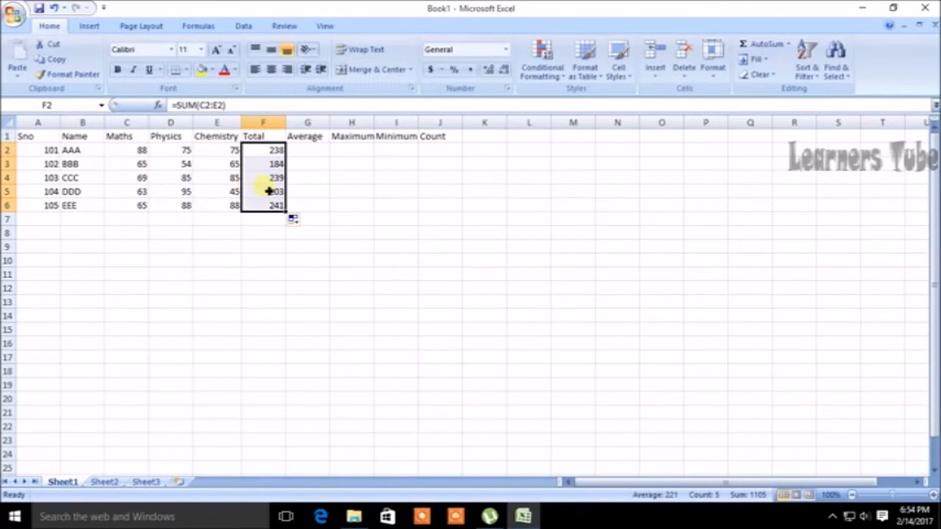
{"action": "left_click", "coordinate": [396, 287]}
Clear the student totals from cells F2 to F6
{"action": "left_click_drag", "start_coordinate": [132, 149], "coordinate": [217, 158]}
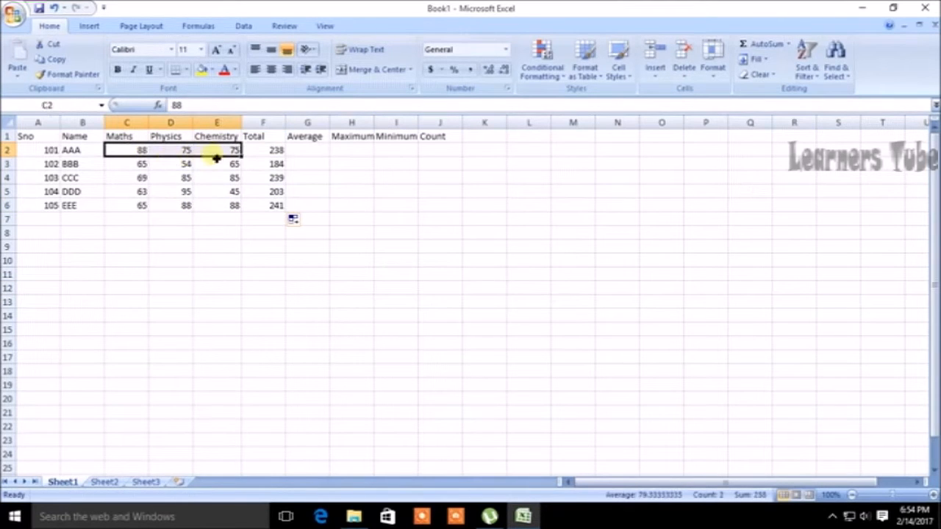
{"action": "left_click", "coordinate": [930, 496]}
{"action": "left_click", "coordinate": [931, 496]}
{"action": "left_click", "coordinate": [931, 496]}
{"action": "left_click", "coordinate": [930, 496]}
{"action": "left_click", "coordinate": [931, 496]}
{"action": "left_click", "coordinate": [930, 496]}
{"action": "left_click", "coordinate": [932, 497]}
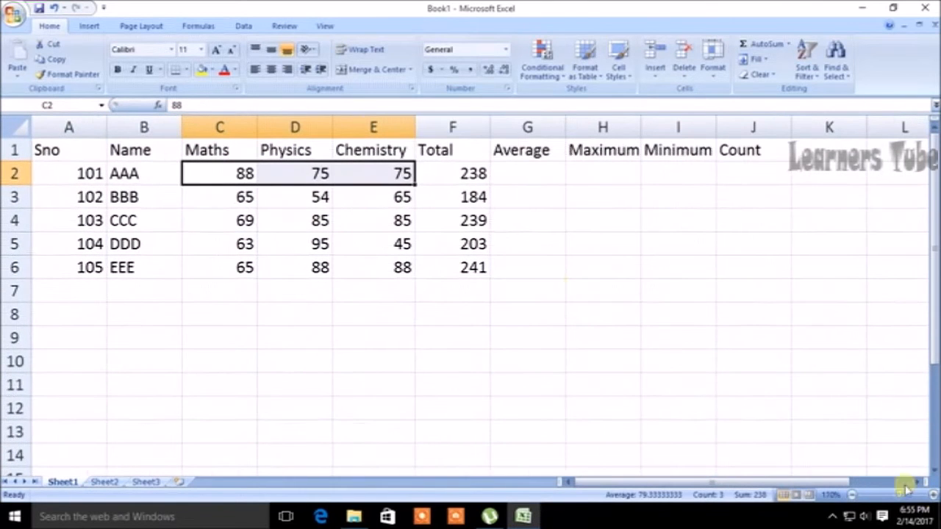
{"action": "left_click", "coordinate": [465, 181]}
{"action": "left_click_drag", "start_coordinate": [465, 185], "coordinate": [469, 269]}
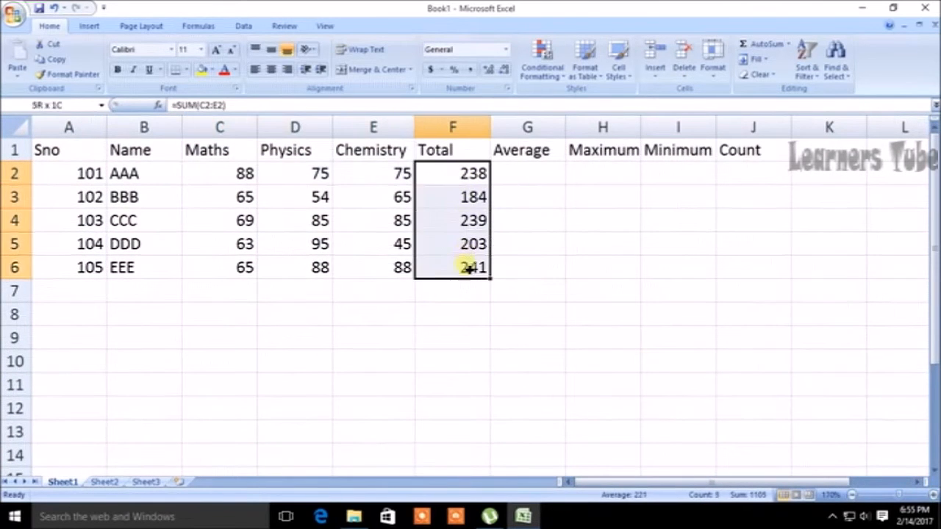
{"action": "key", "text": "Delete"}
{"action": "left_click", "coordinate": [524, 378]}
Total the marks in C2:E2 into F2 again with AutoSum and copy the formula down through F6
{"action": "left_click_drag", "start_coordinate": [243, 176], "coordinate": [360, 187]}
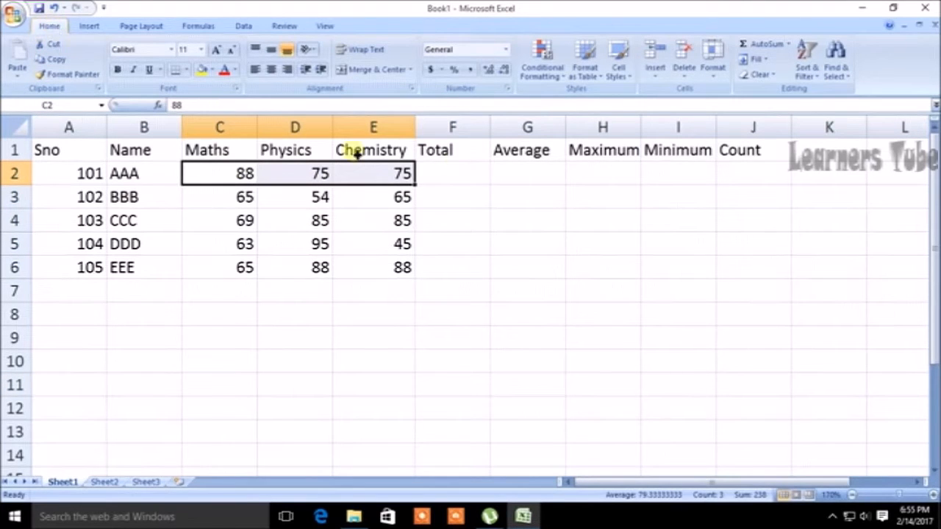
{"action": "left_click", "coordinate": [759, 45]}
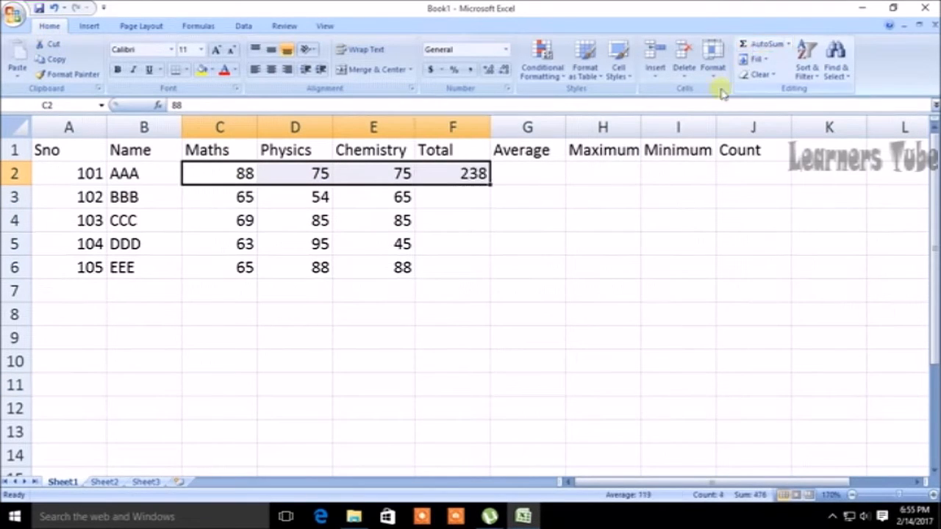
{"action": "left_click", "coordinate": [459, 179]}
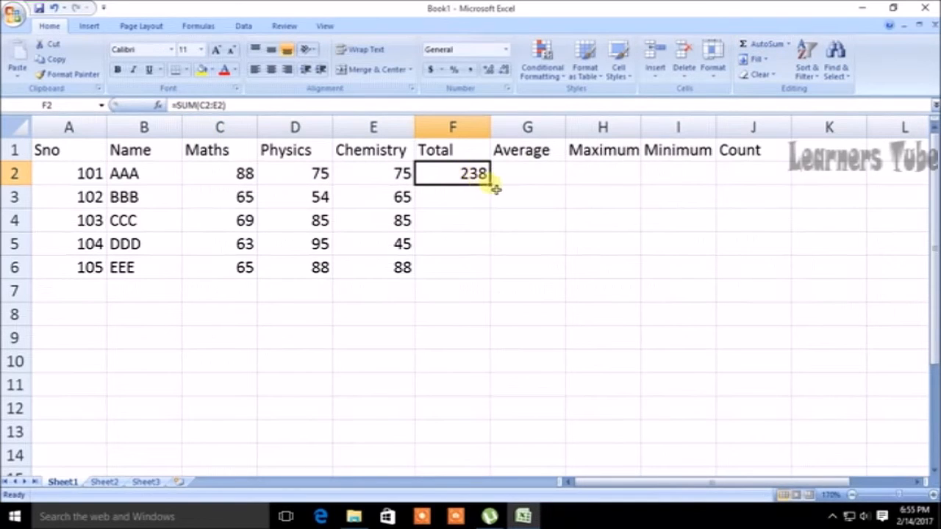
{"action": "left_click_drag", "start_coordinate": [496, 190], "coordinate": [496, 189]}
{"action": "double_click", "coordinate": [496, 191]}
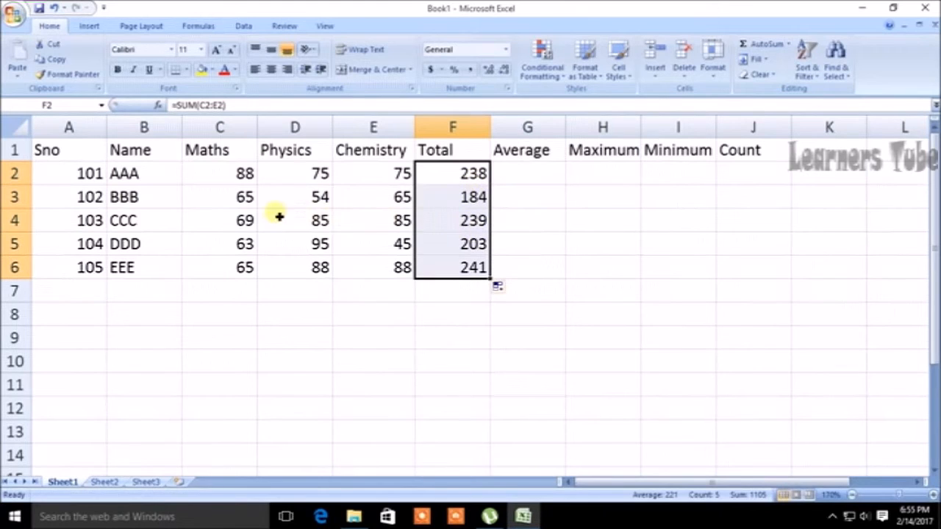
{"action": "left_click", "coordinate": [438, 339]}
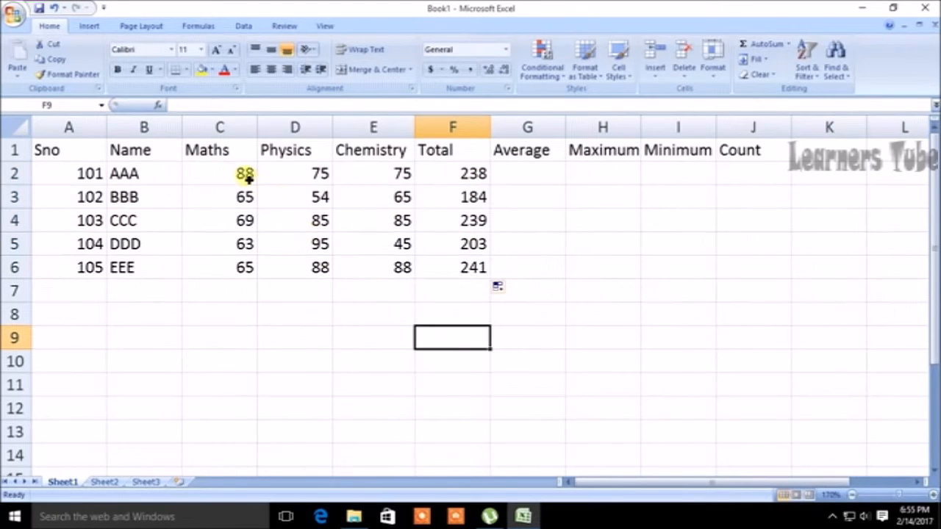
Calculate the Average of the first student's marks C2:E2 in cell G2
{"action": "left_click_drag", "start_coordinate": [249, 178], "coordinate": [358, 183]}
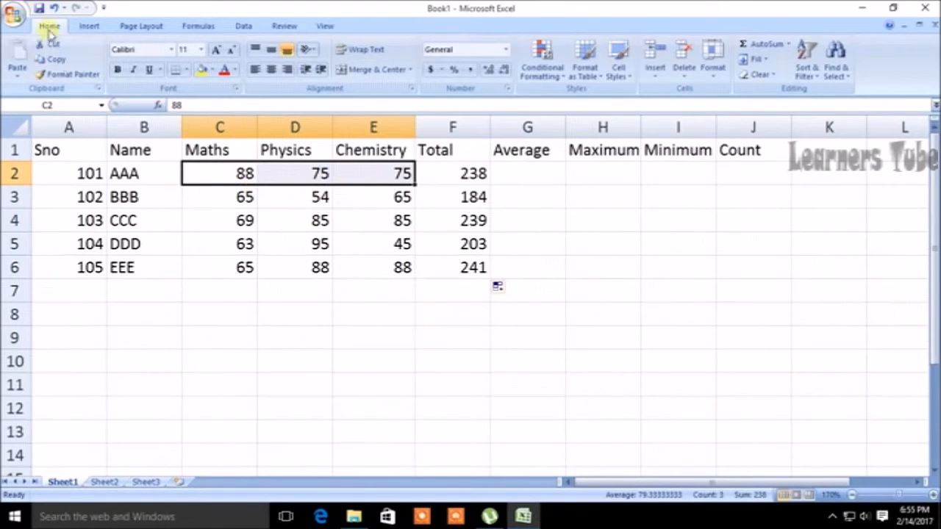
{"action": "left_click", "coordinate": [787, 44]}
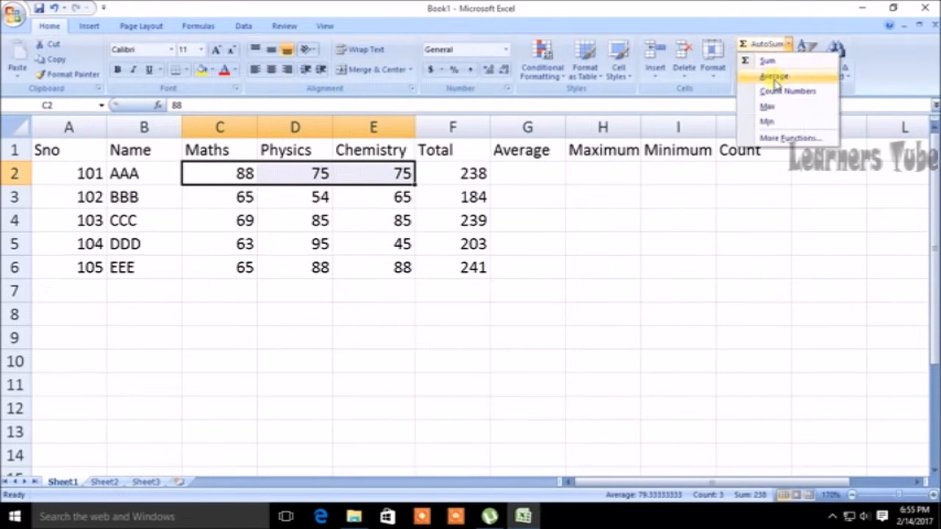
{"action": "left_click", "coordinate": [773, 76]}
{"action": "left_click", "coordinate": [529, 173]}
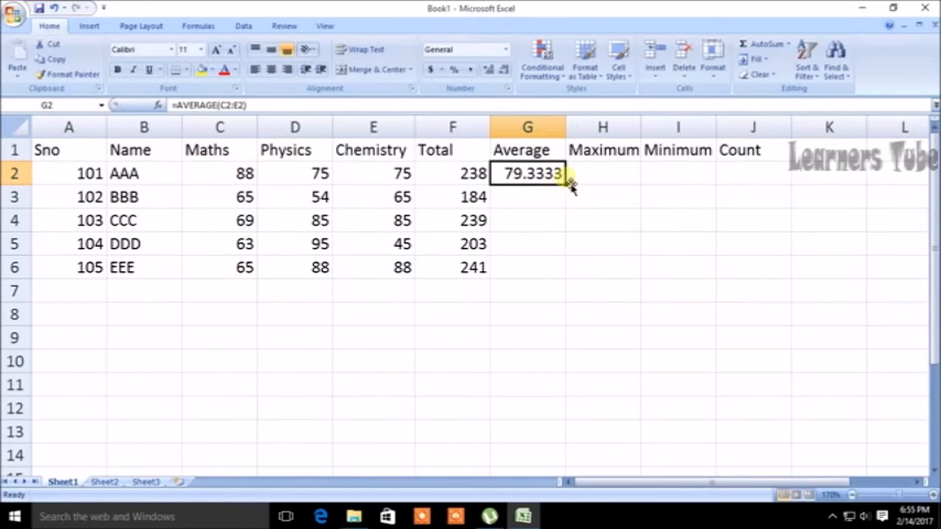
Format the average in G2 as Number and fill it down to G6
{"action": "left_click", "coordinate": [507, 50]}
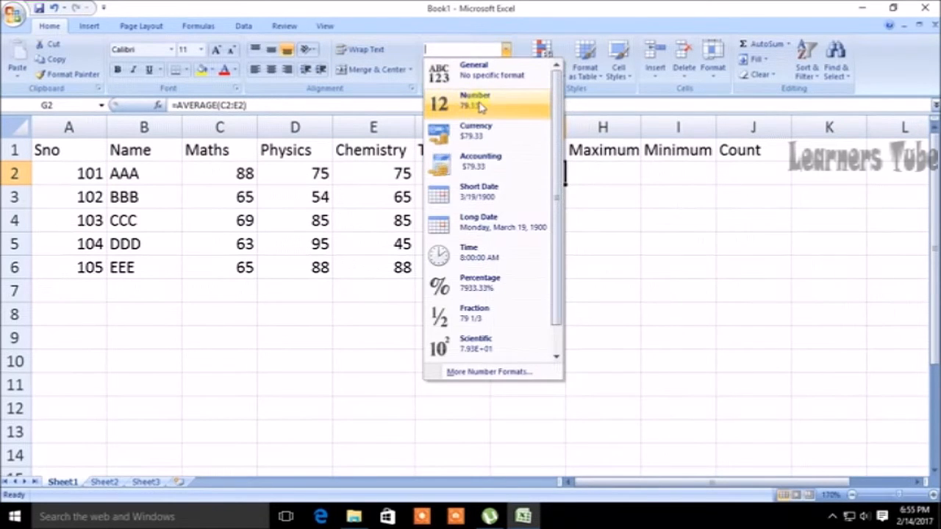
{"action": "left_click", "coordinate": [454, 107]}
{"action": "double_click", "coordinate": [571, 190]}
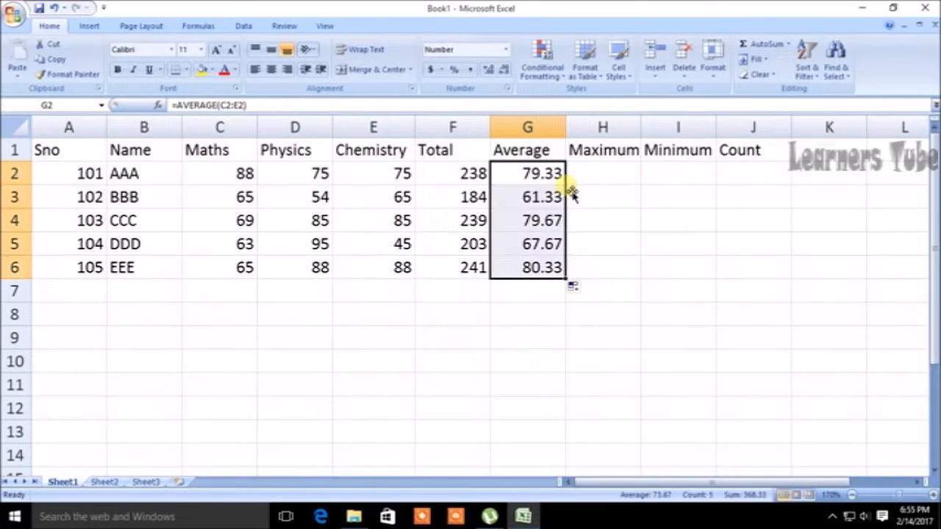
{"action": "left_click", "coordinate": [530, 331]}
Find the Max of the marks C2:E2 in H2 and fill the formula down to H6
{"action": "left_click", "coordinate": [224, 177]}
{"action": "left_click_drag", "start_coordinate": [223, 178], "coordinate": [352, 182]}
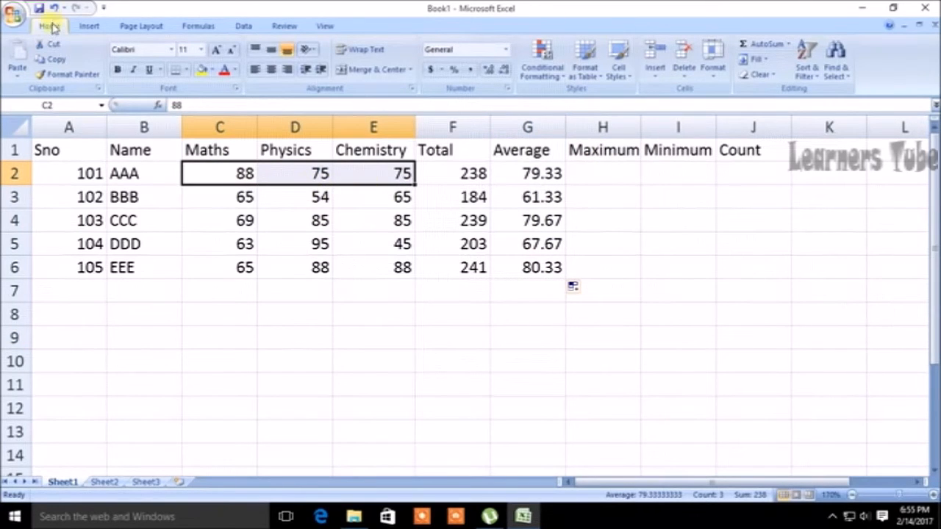
{"action": "left_click", "coordinate": [788, 45]}
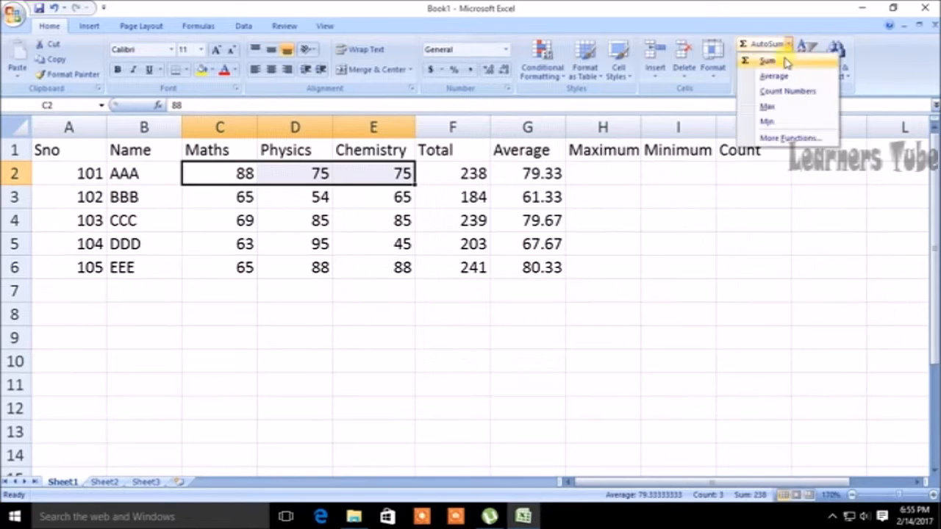
{"action": "left_click", "coordinate": [766, 107]}
{"action": "left_click", "coordinate": [708, 223]}
{"action": "left_click", "coordinate": [607, 175]}
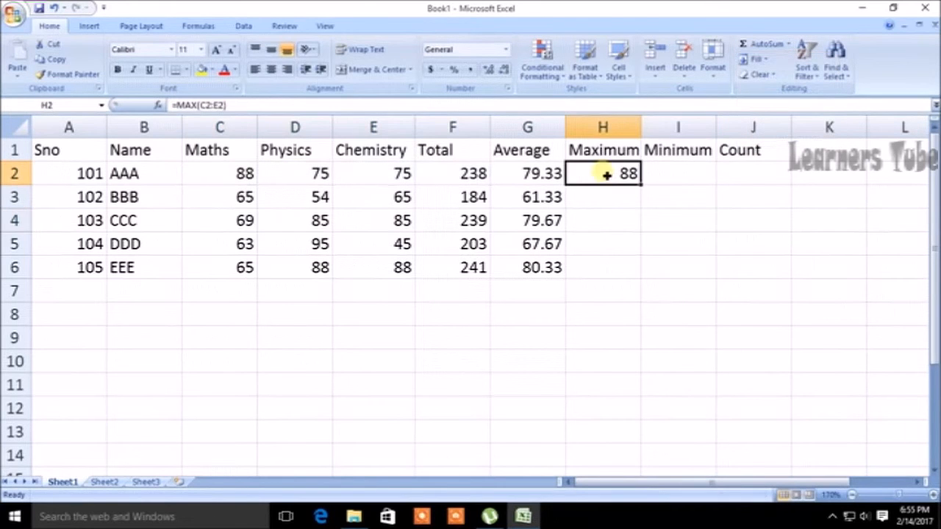
{"action": "left_click_drag", "start_coordinate": [640, 184], "coordinate": [639, 273]}
{"action": "left_click", "coordinate": [709, 288]}
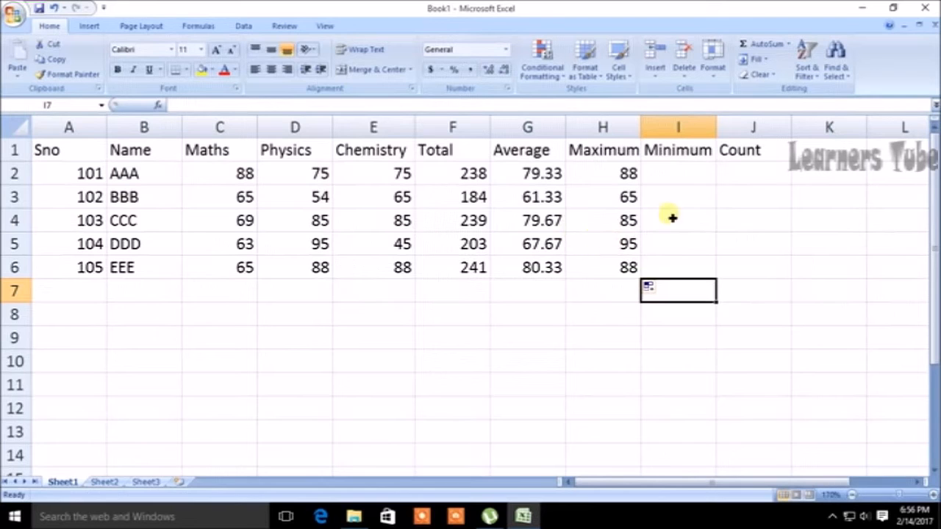
Find the Min of the marks C2:E2 in I2 and fill the formula down to I6
{"action": "left_click", "coordinate": [681, 177]}
{"action": "left_click_drag", "start_coordinate": [233, 176], "coordinate": [394, 185]}
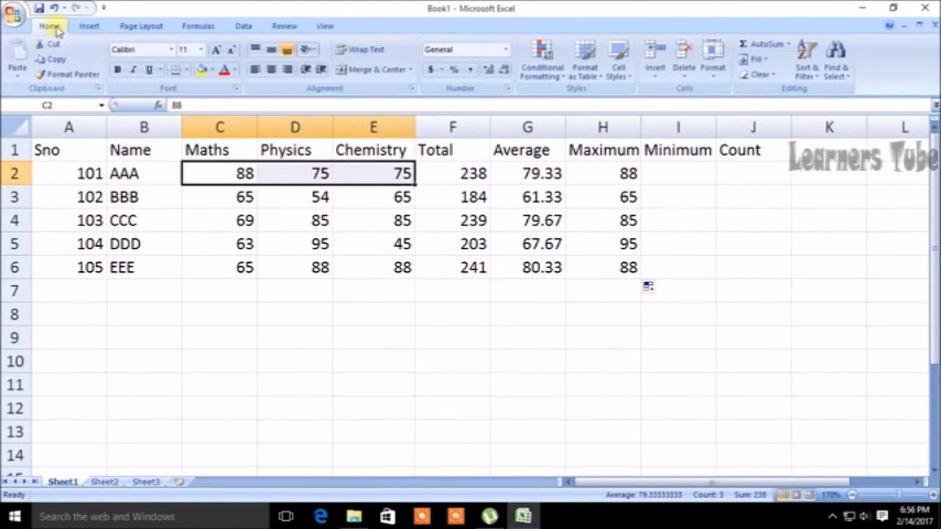
{"action": "left_click", "coordinate": [785, 46]}
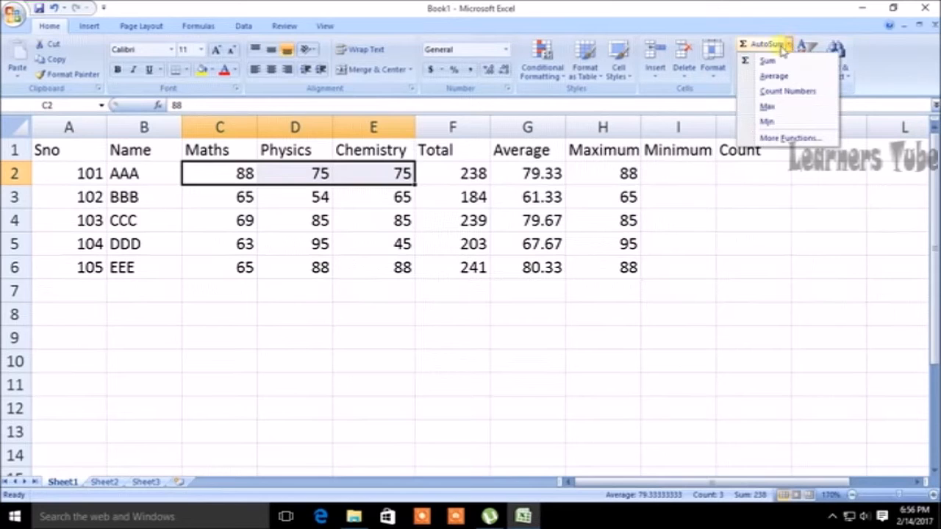
{"action": "left_click", "coordinate": [767, 121]}
{"action": "left_click", "coordinate": [702, 174]}
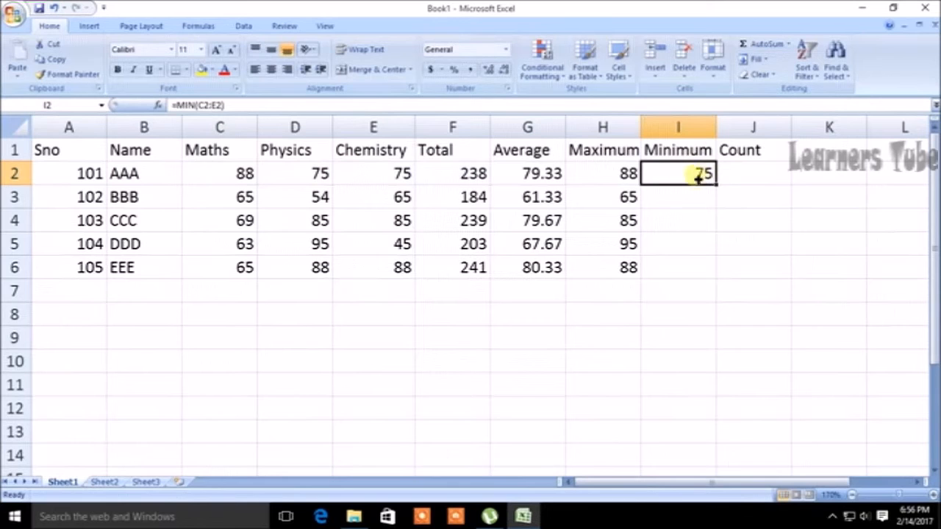
{"action": "left_click_drag", "start_coordinate": [722, 191], "coordinate": [721, 273]}
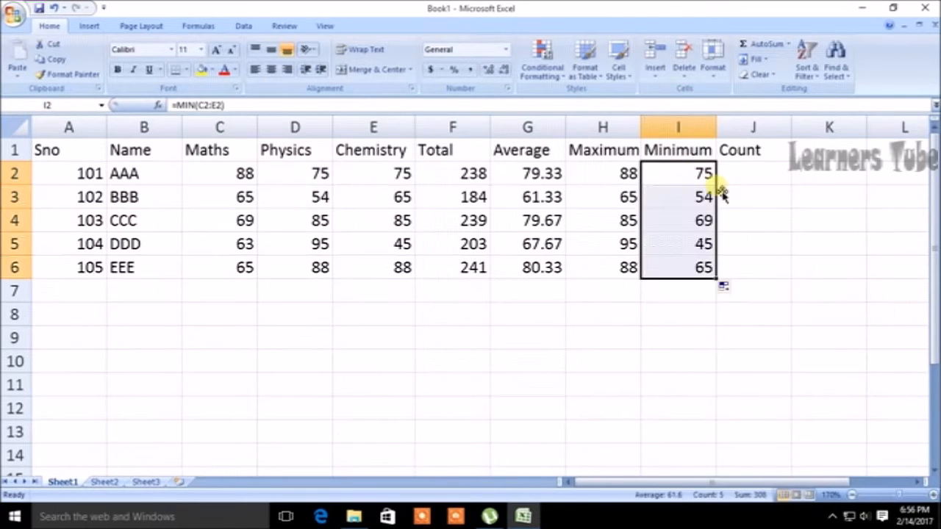
{"action": "left_click", "coordinate": [781, 296]}
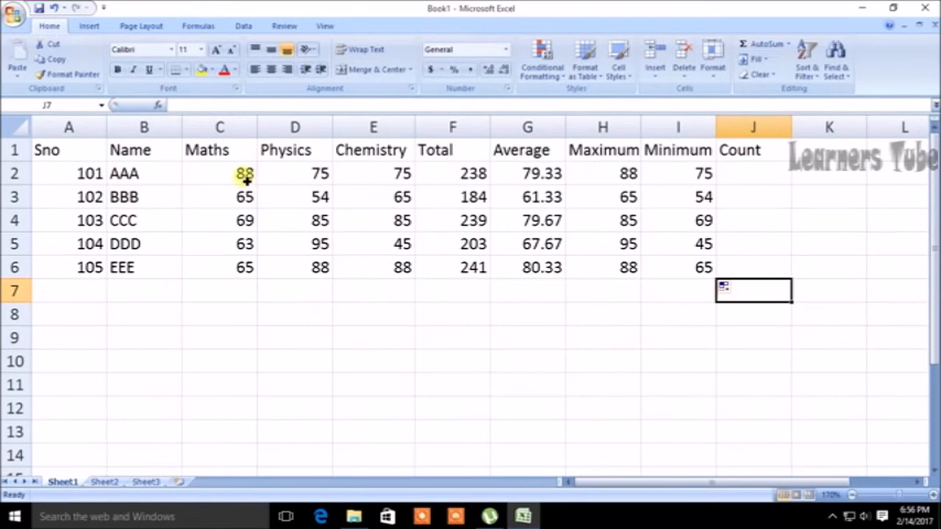
Count the numbers in the first student's marks C2:E2 in J2 and fill the formula down to J6
{"action": "left_click_drag", "start_coordinate": [241, 176], "coordinate": [386, 176]}
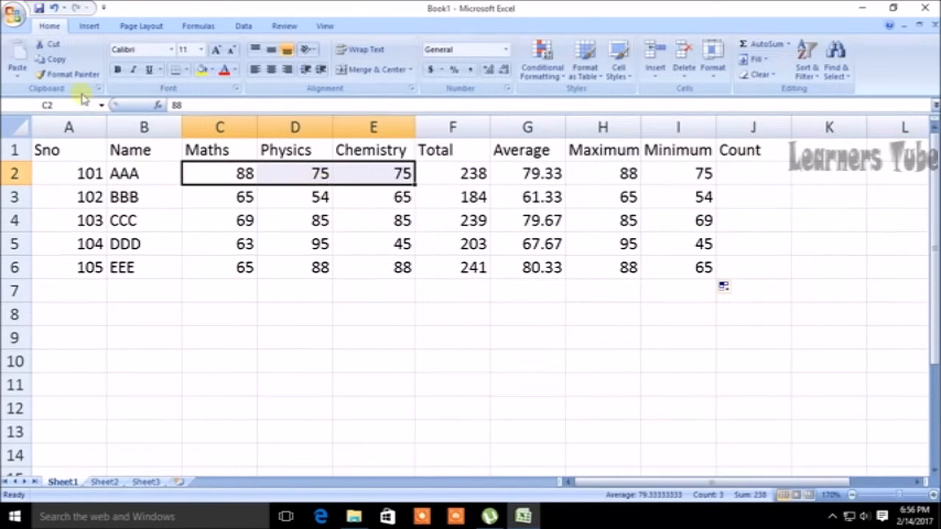
{"action": "left_click", "coordinate": [787, 44]}
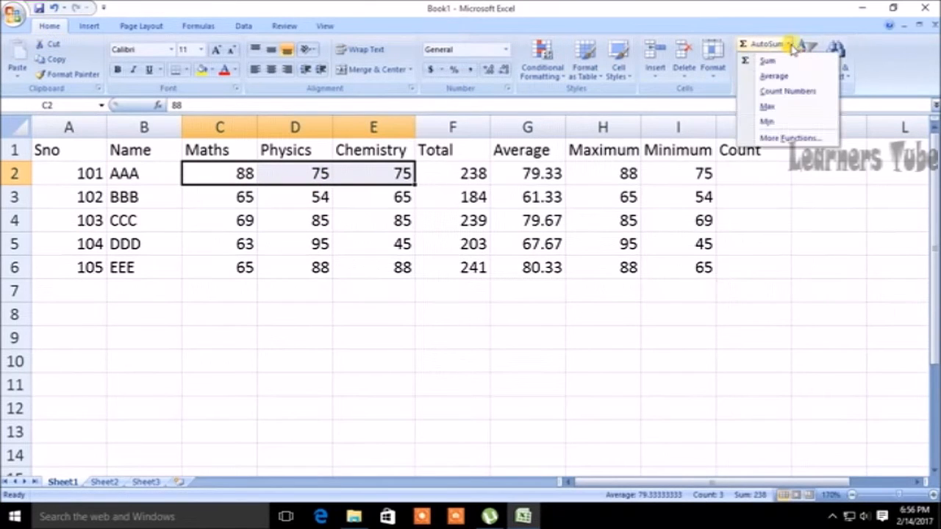
{"action": "left_click", "coordinate": [787, 92]}
{"action": "left_click", "coordinate": [752, 181]}
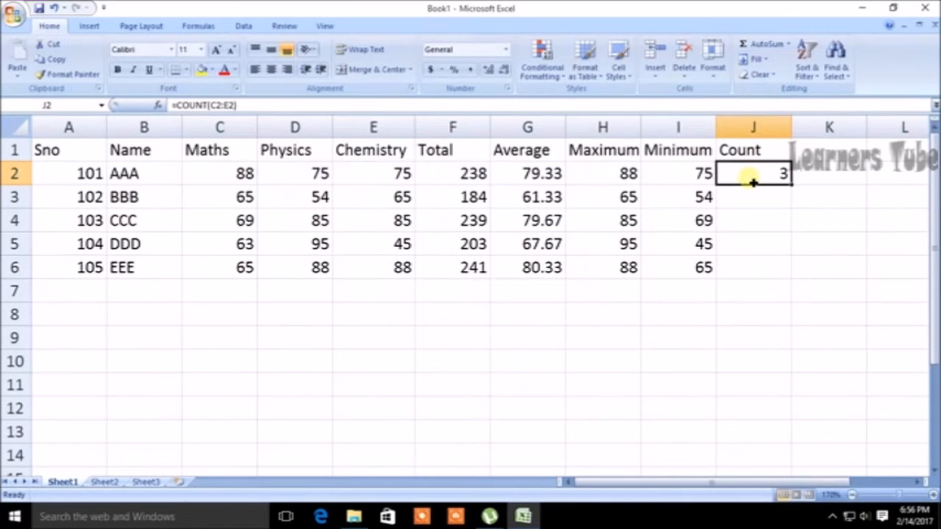
{"action": "double_click", "coordinate": [797, 190]}
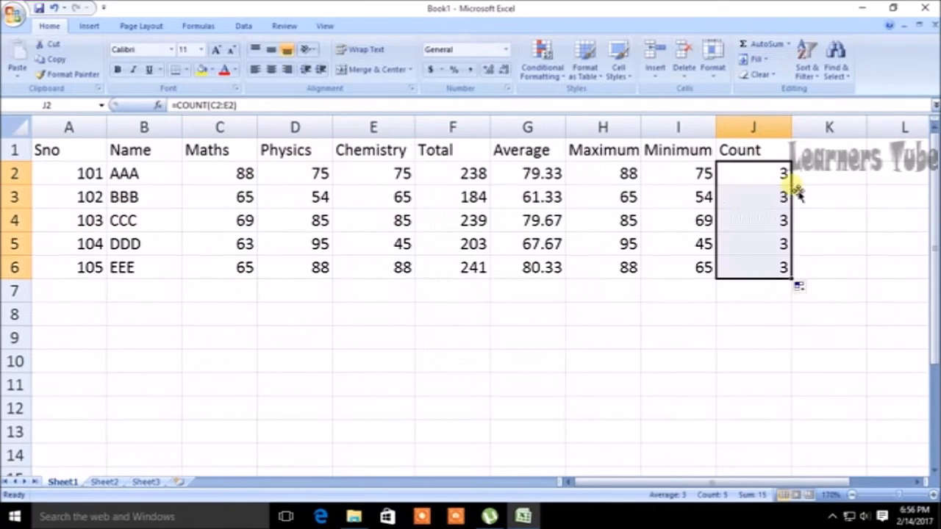
{"action": "left_click", "coordinate": [836, 267]}
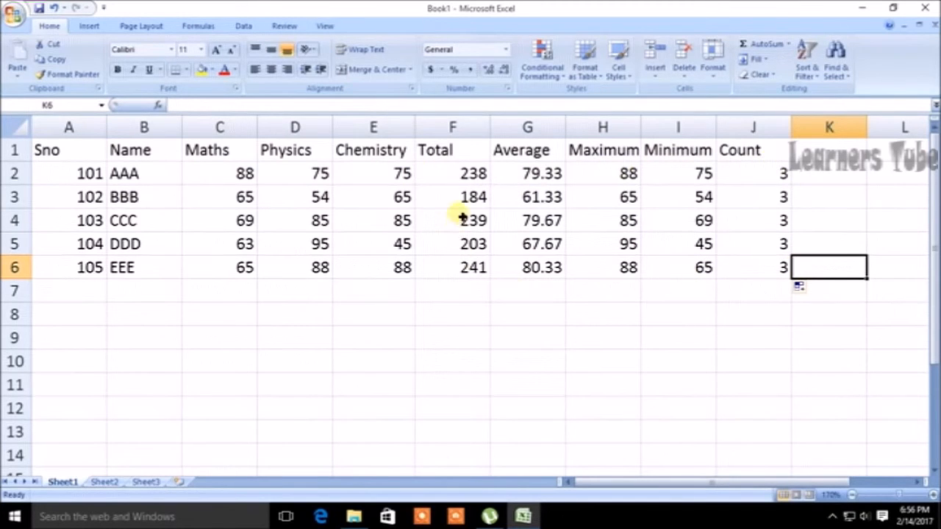
Open Notepad with a blank document and maximize its window
{"action": "key", "text": "super+r"}
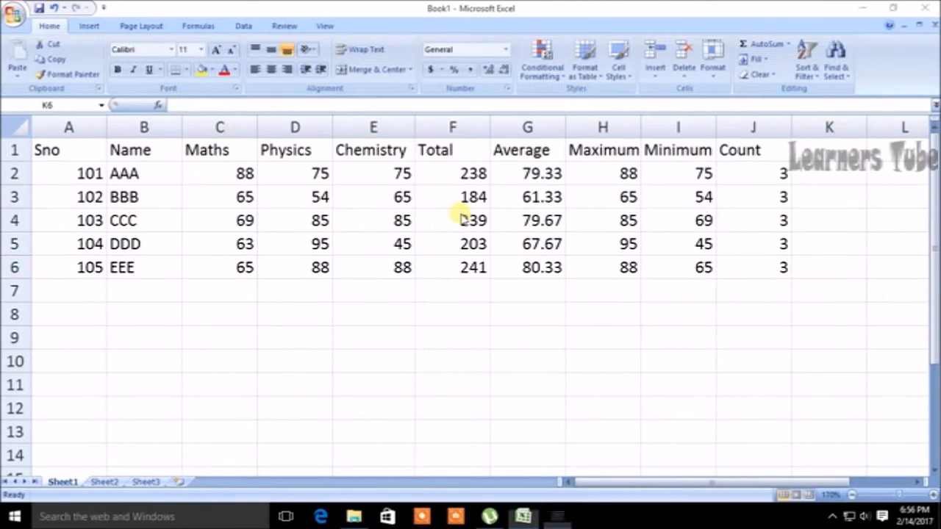
{"action": "type", "text": "notepad"}
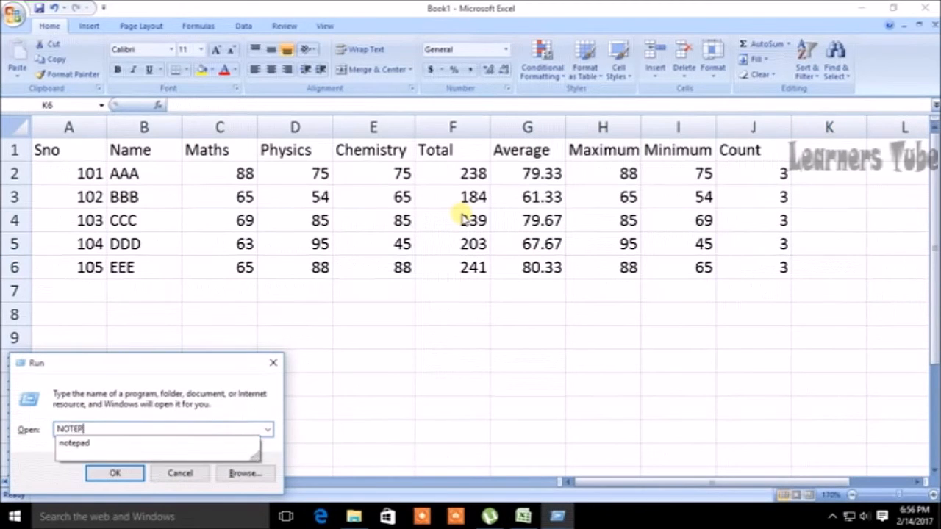
{"action": "key", "text": "Return"}
{"action": "key", "text": "alt+space"}
{"action": "type", "text": "x"}
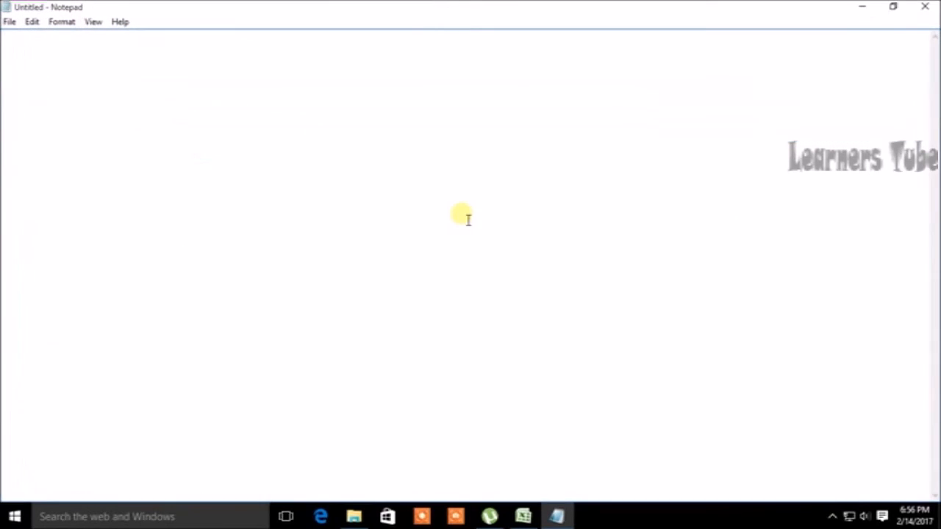
Write the heading "FOR Sum" with a row of equals signs beneath it
{"action": "type", "text": "FOR su"}
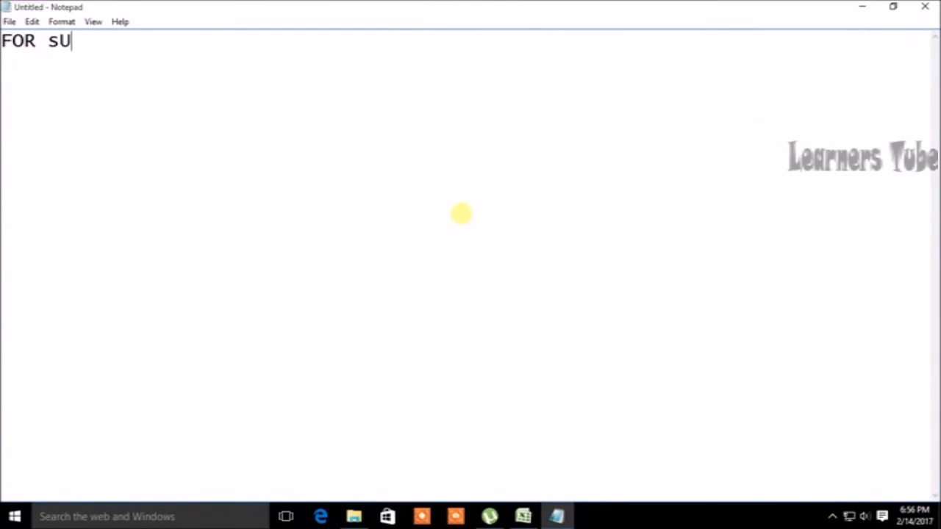
{"action": "key", "text": "BackSpace"}
{"action": "key", "text": "BackSpace"}
{"action": "type", "text": "Sum"}
{"action": "type", "text": " ============"}
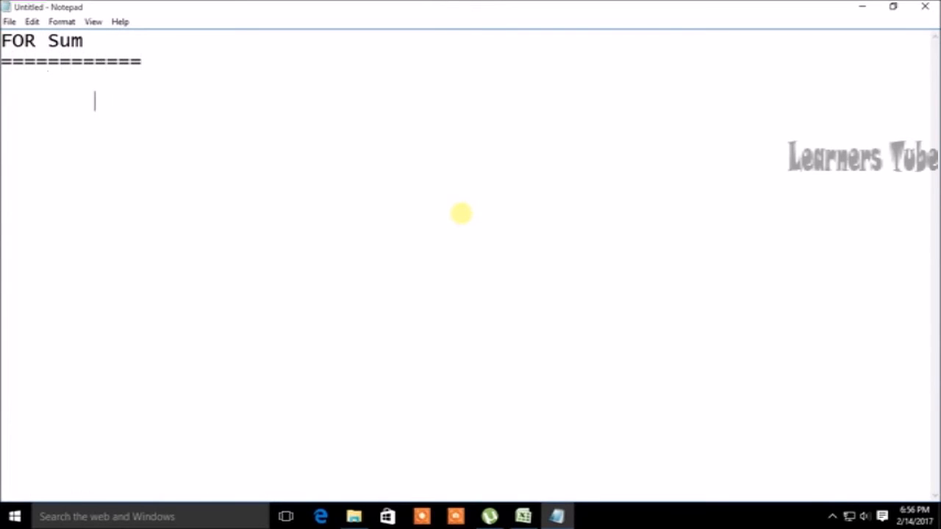
Add the indented instruction "Go to Home Menu --> Click on Auto Sum" below the sum heading, leaving a blank line between them
{"action": "key", "text": "Return"}
{"action": "key", "text": "Return"}
{"action": "key", "text": "Tab"}
{"action": "type", "text": "Go to S"}
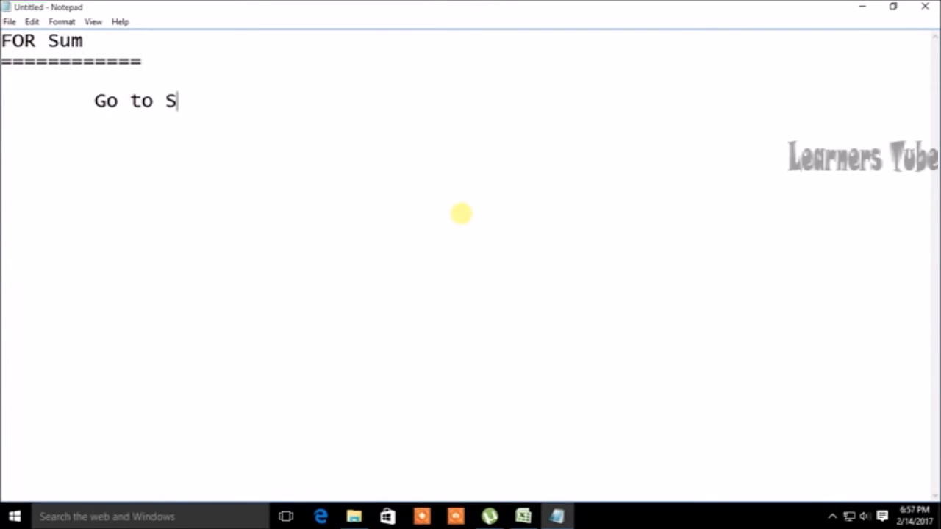
{"action": "key", "text": "BackSpace"}
{"action": "type", "text": "Hoem"}
{"action": "key", "text": "BackSpace"}
{"action": "key", "text": "BackSpace"}
{"action": "type", "text": "m"}
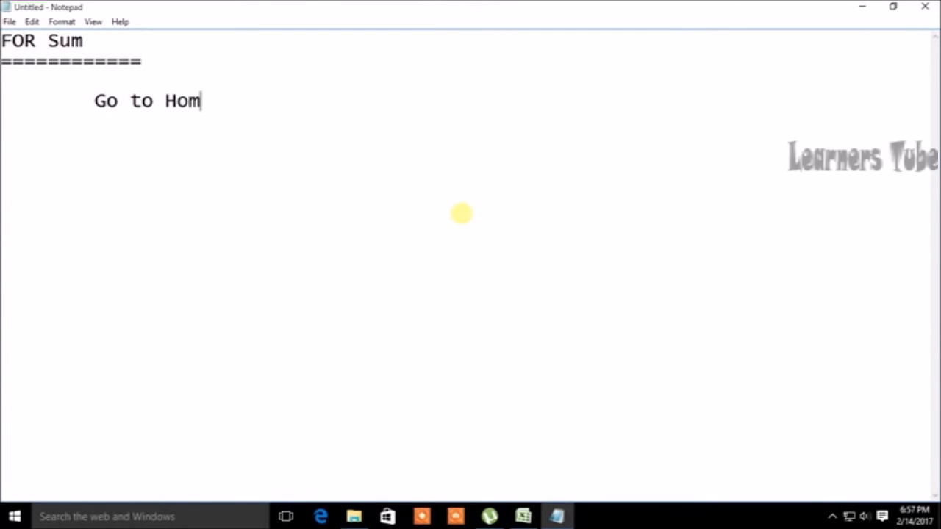
{"action": "type", "text": "e Menu -->"}
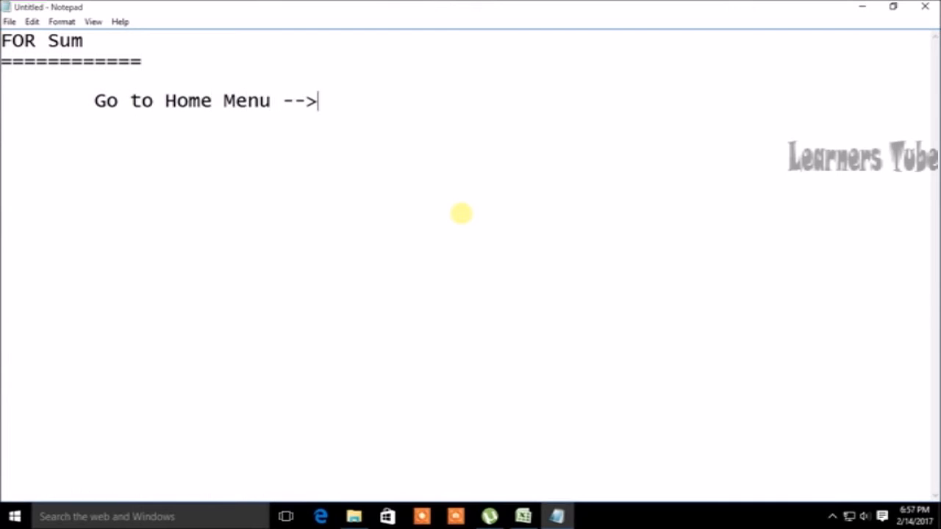
{"action": "type", "text": " Click"}
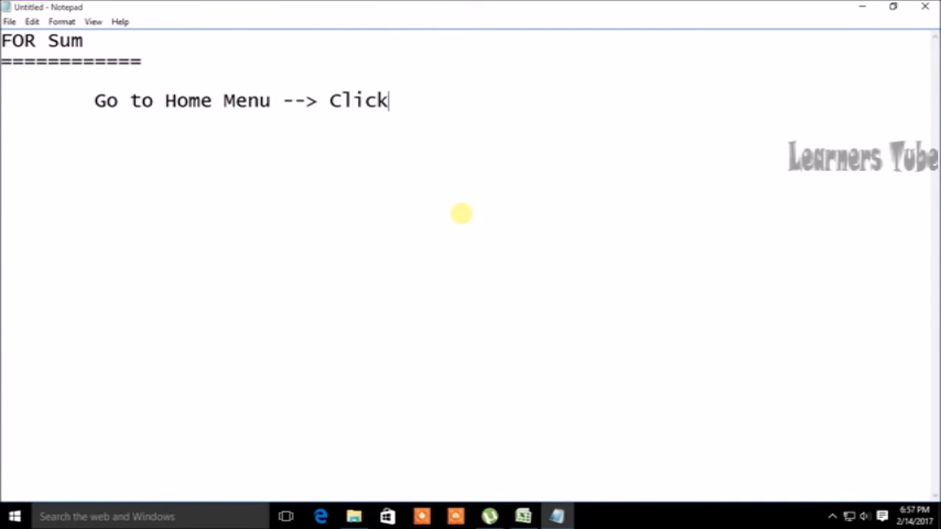
{"action": "type", "text": " on Auto Sum"}
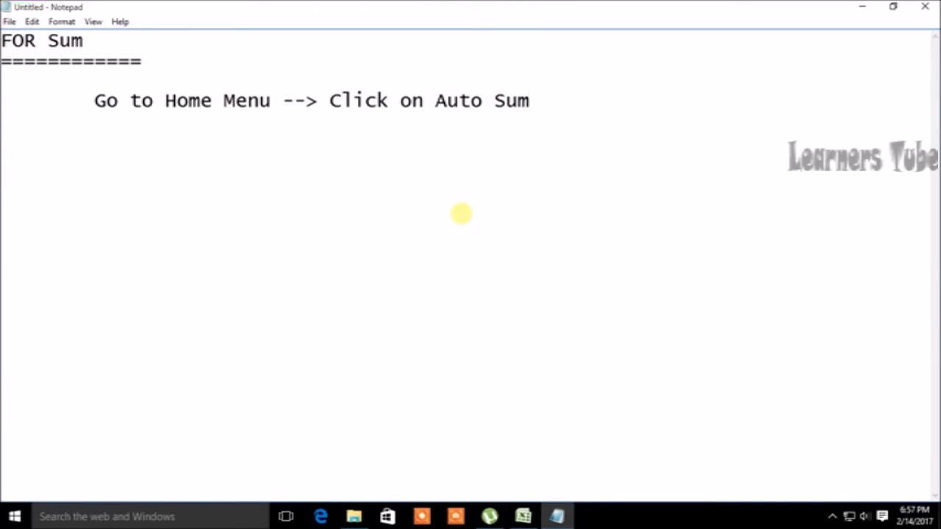
Under a "For Average" heading underlined with equals signs, write "Go to Home Menu --> Click on Auto Sum(Drop Down List Button) --> Click on Average option"
{"action": "type", "text": "For Average"}
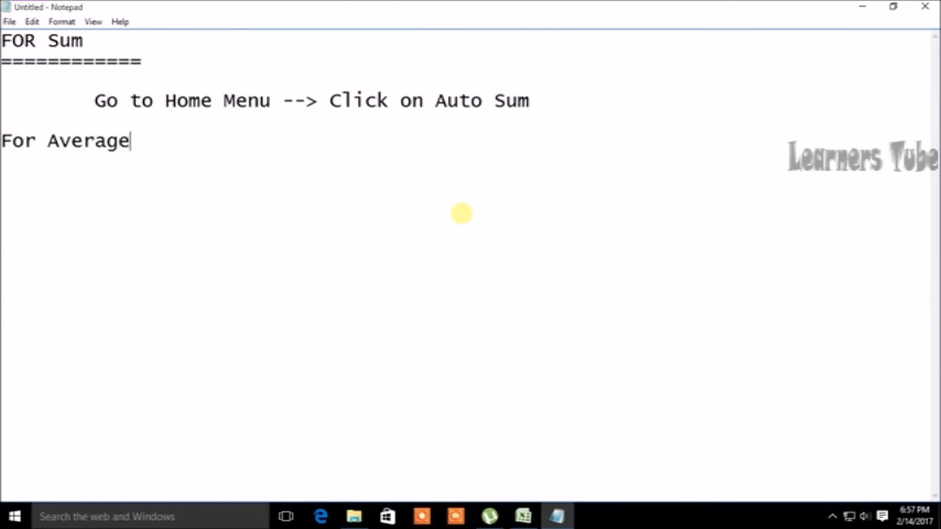
{"action": "type", "text": "==============="}
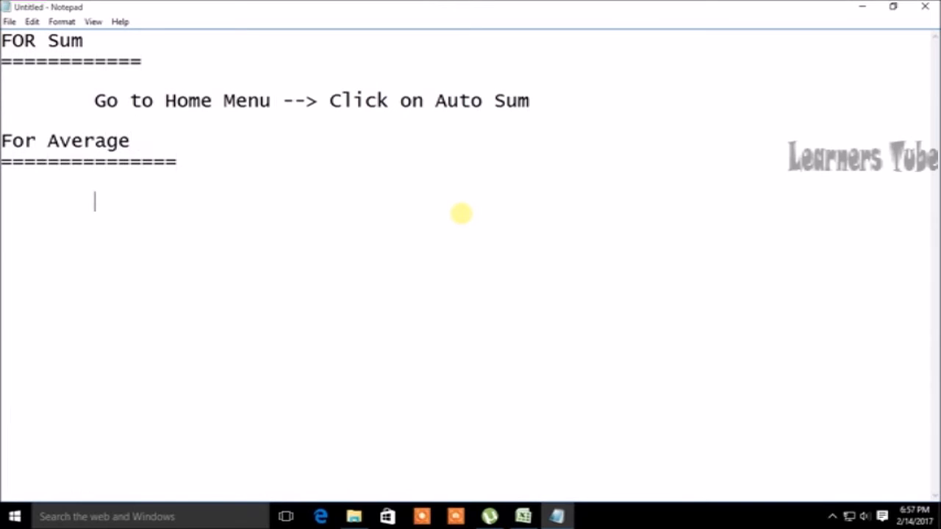
{"action": "type", "text": "Go to Hoem"}
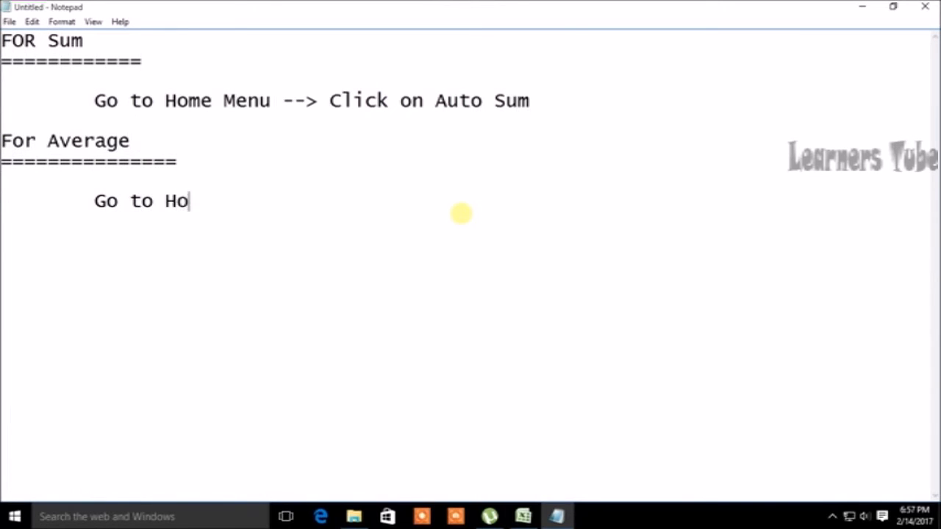
{"action": "key", "text": "BackSpace"}
{"action": "key", "text": "BackSpace"}
{"action": "type", "text": "me Men"}
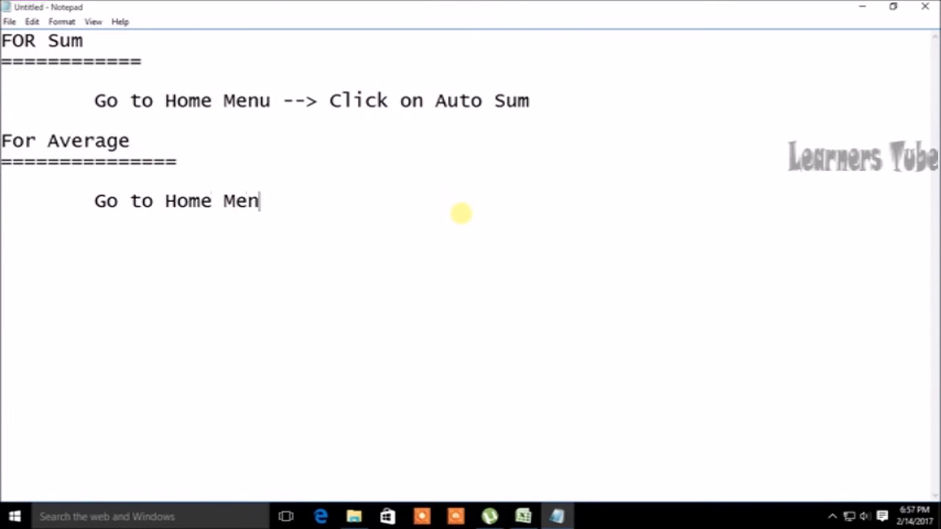
{"action": "type", "text": "u --> Clic"}
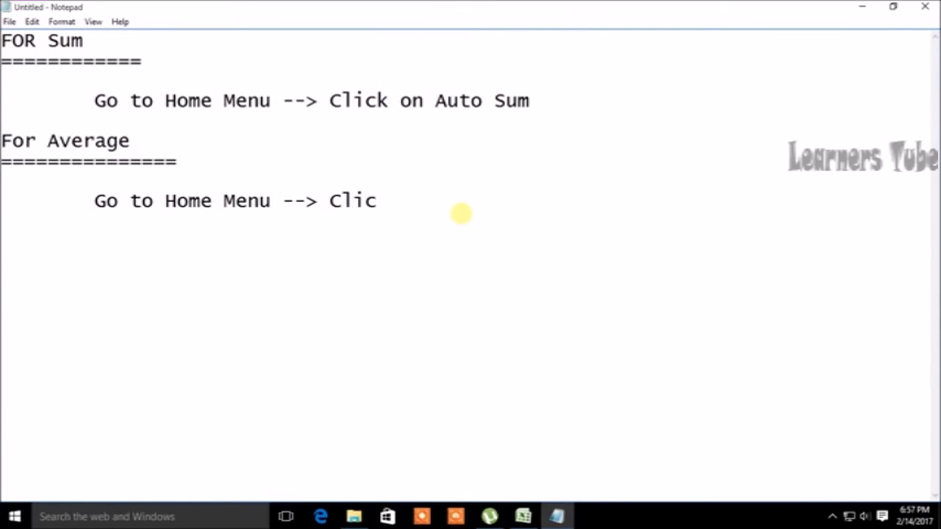
{"action": "type", "text": "k on Au"}
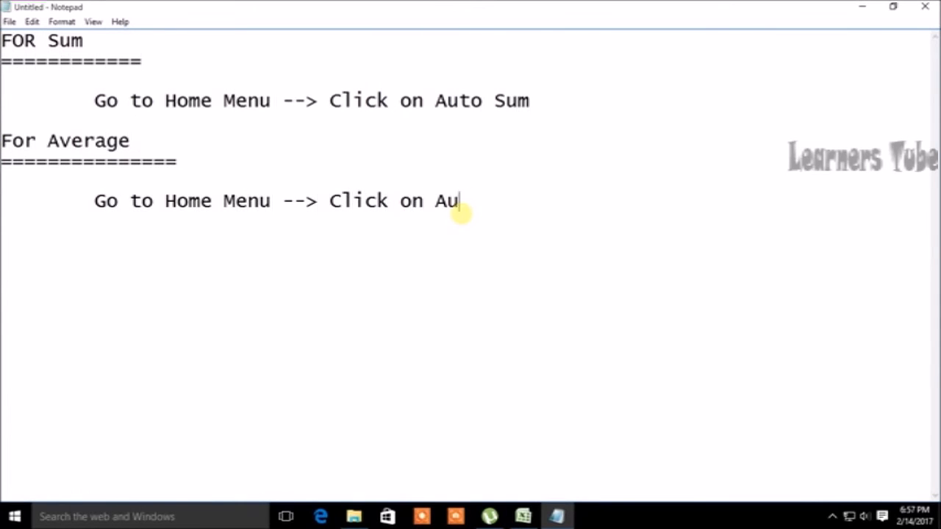
{"action": "type", "text": "to Sum(Dr"}
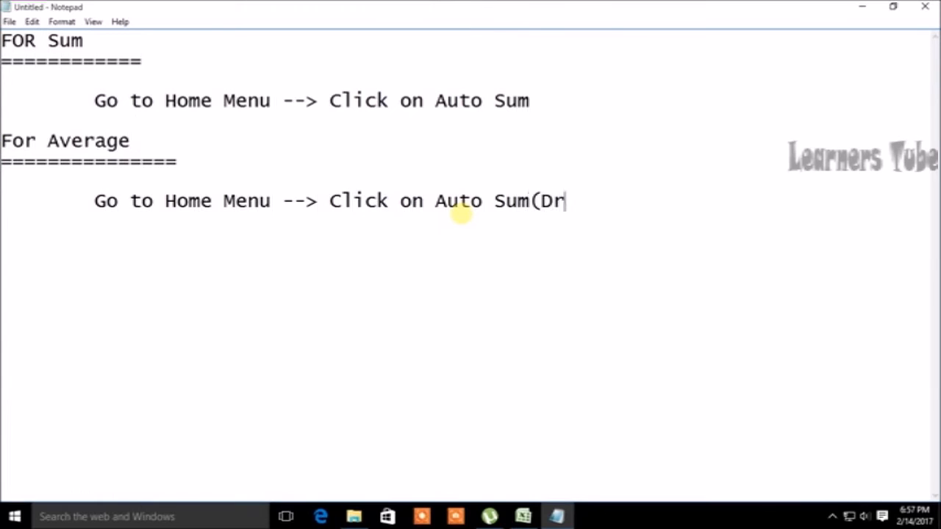
{"action": "type", "text": "op Do"}
{"action": "type", "text": "uwn List "}
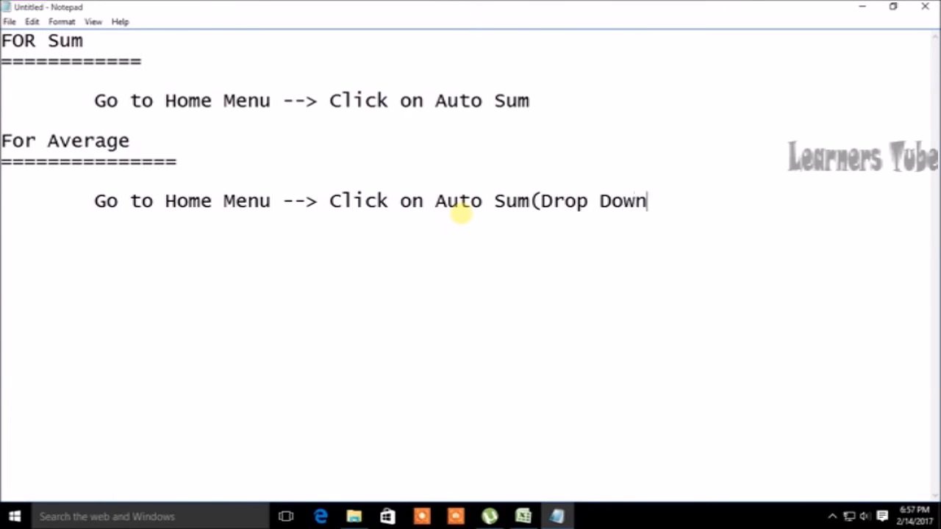
{"action": "type", "text": "Button"}
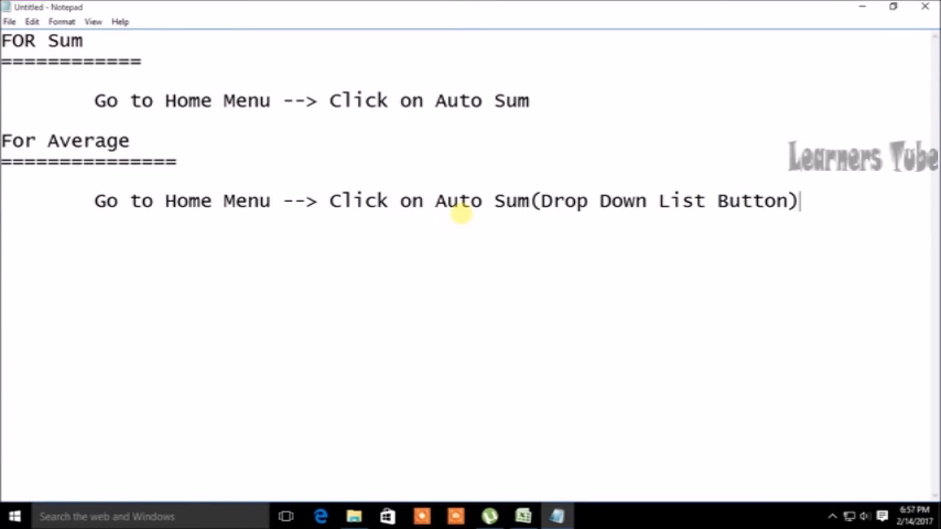
{"action": "type", "text": ") --> Click on"}
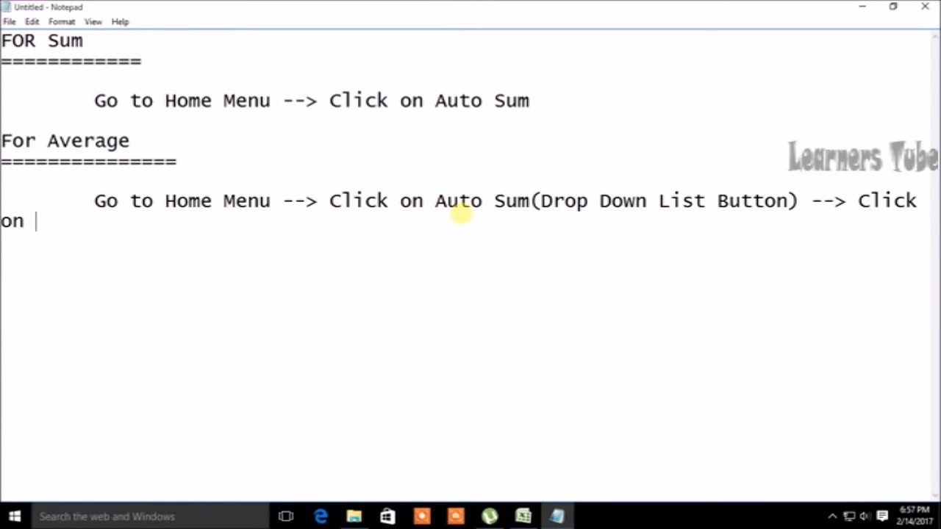
{"action": "type", "text": " Average opti"}
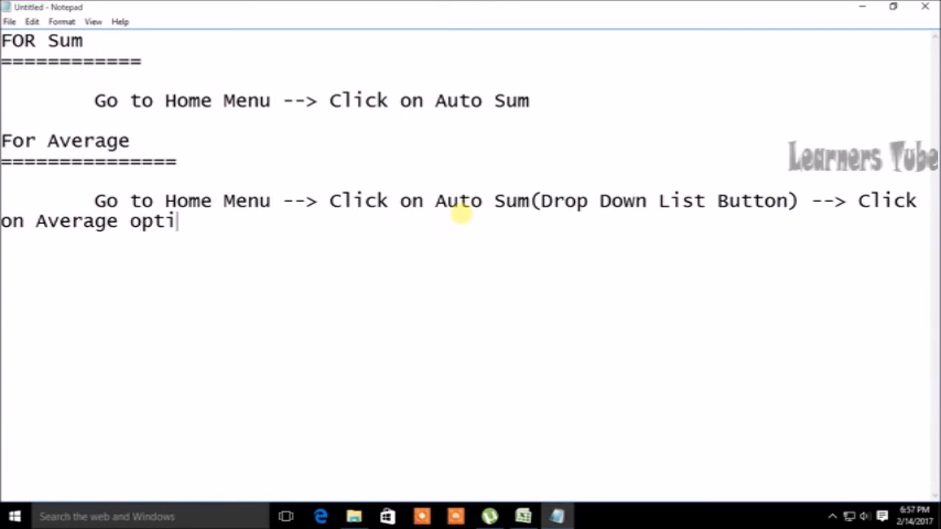
{"action": "type", "text": "on"}
Add the heading "For Maximum" below the average instruction, with a row of equals signs beneath it
{"action": "key", "text": "Return"}
{"action": "key", "text": "Return"}
{"action": "type", "text": "For "}
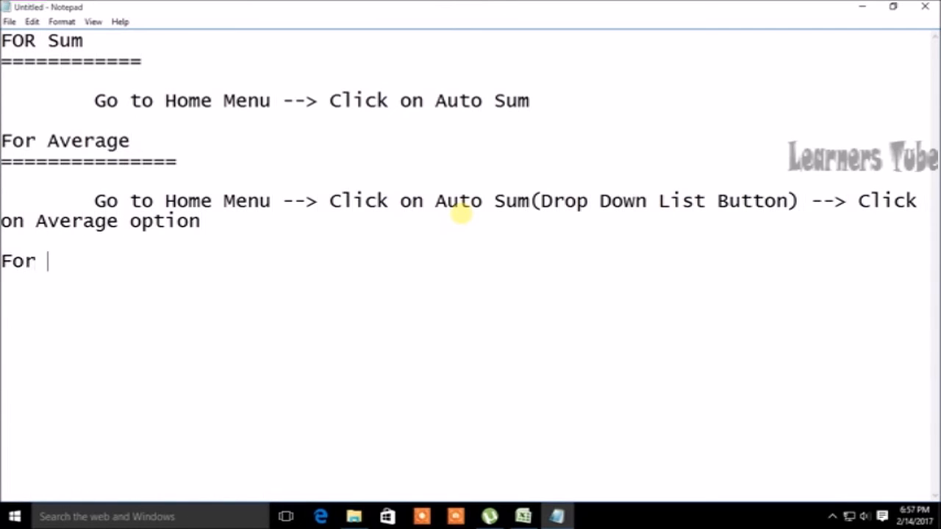
{"action": "type", "text": "Maximum "}
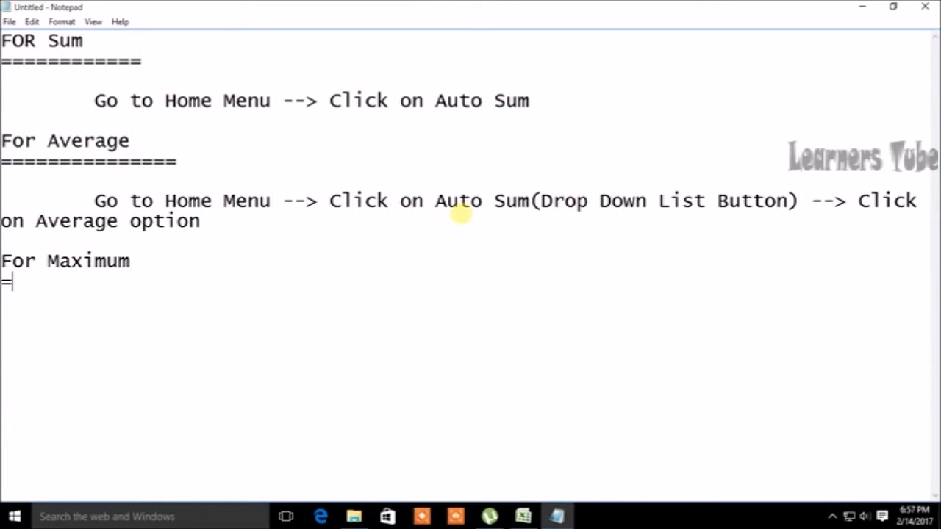
{"action": "type", "text": "==============="}
{"action": "key", "text": "Return"}
Below the maximum heading, add the indented instruction "Go to Home Menu --> Click on Auto Sum (Drop Down List Button) --> Click on Max option"
{"action": "type", "text": "G"}
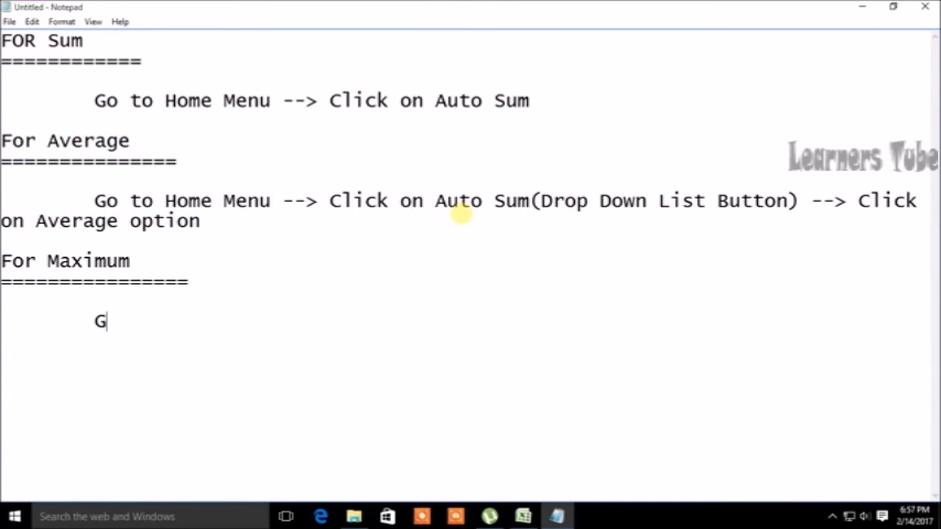
{"action": "type", "text": "o t"}
{"action": "key", "text": "BackSpace"}
{"action": "key", "text": "BackSpace"}
{"action": "key", "text": "BackSpace"}
{"action": "type", "text": "Go to Home Menu"}
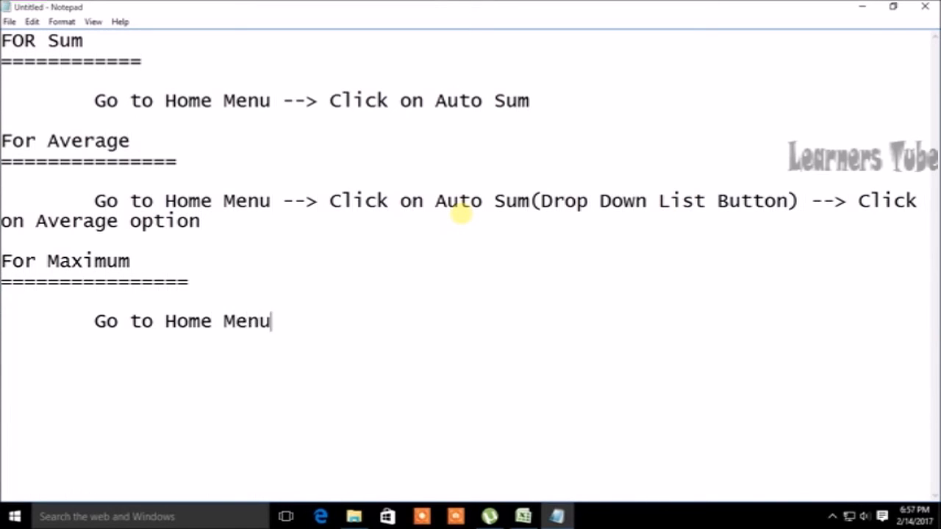
{"action": "type", "text": " --> Click on Auto"}
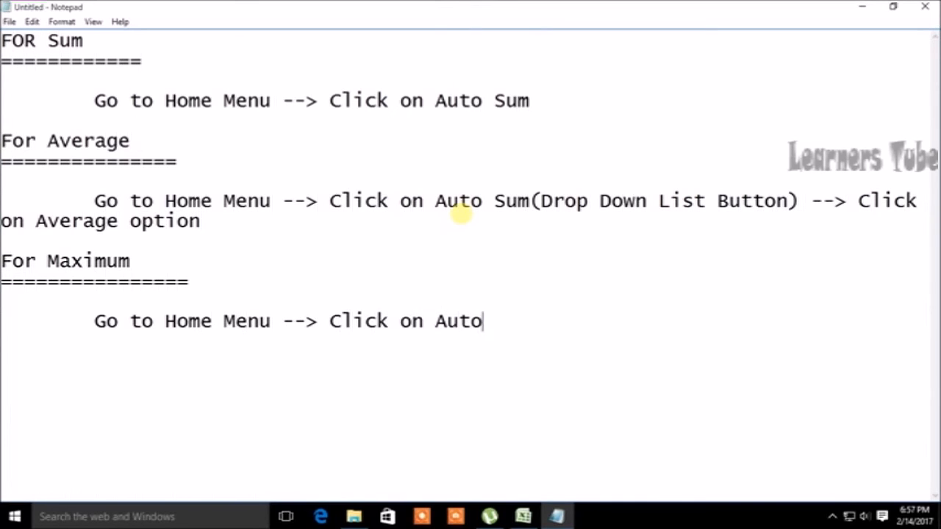
{"action": "type", "text": " Sum (D"}
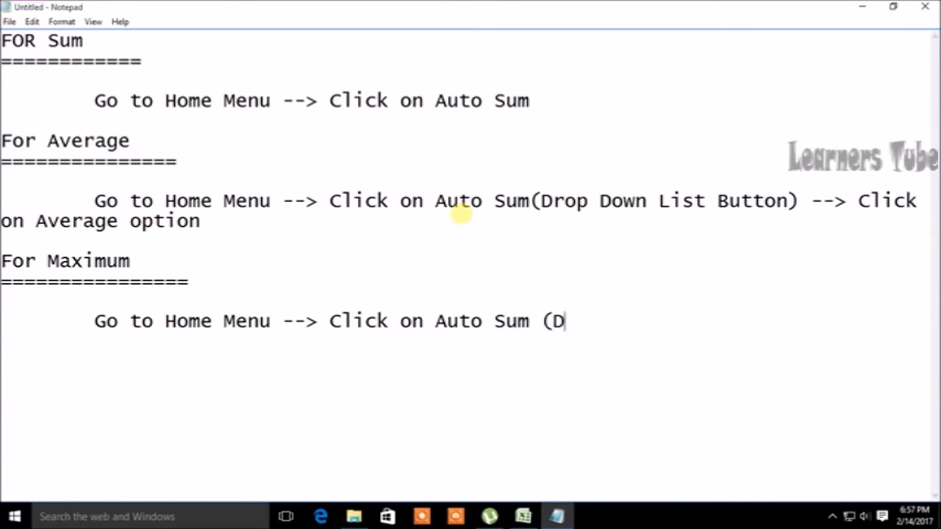
{"action": "type", "text": "rop Down Lis"}
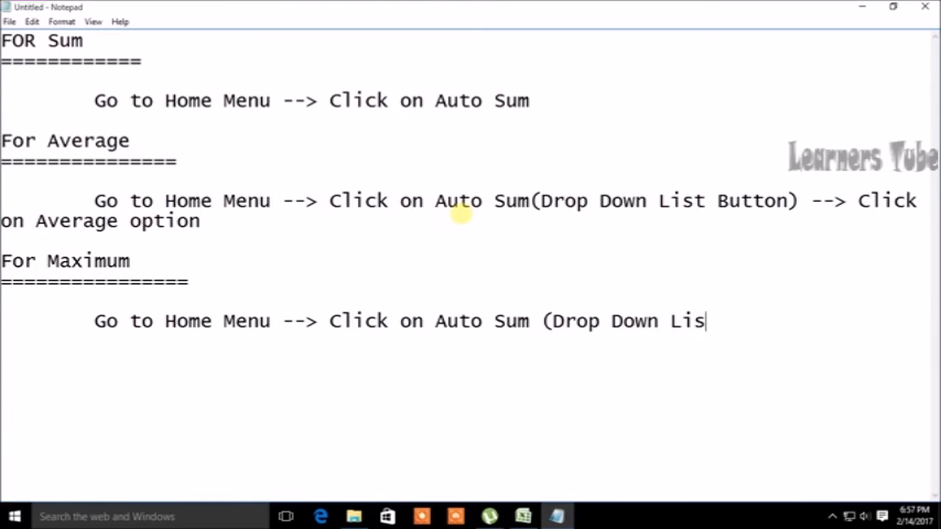
{"action": "type", "text": "t Button"}
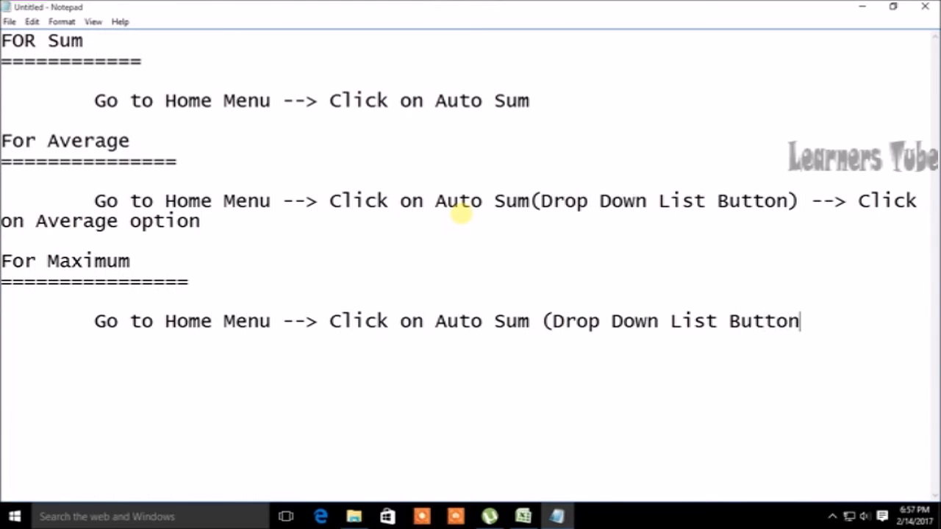
{"action": "type", "text": ") --> Clicko on"}
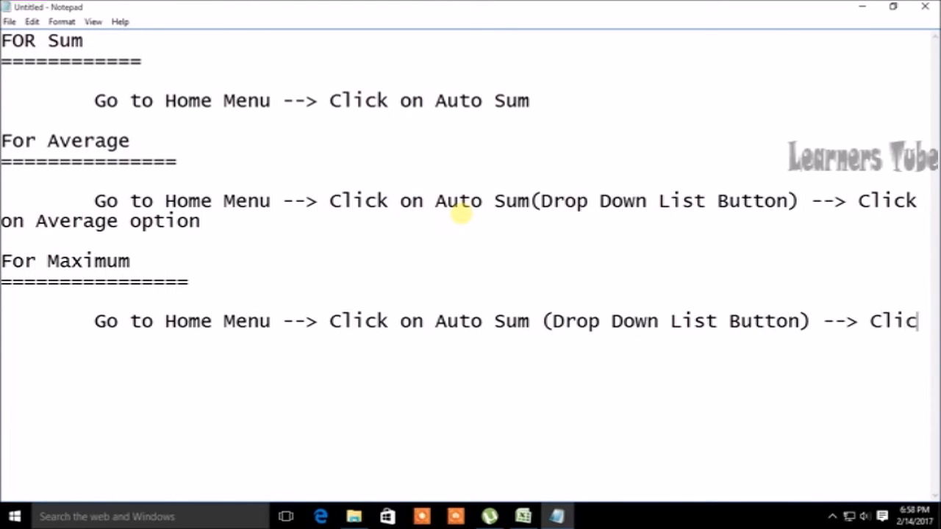
{"action": "key", "text": "BackSpace"}
{"action": "key", "text": "BackSpace"}
{"action": "key", "text": "BackSpace"}
{"action": "key", "text": "BackSpace"}
{"action": "type", "text": "o"}
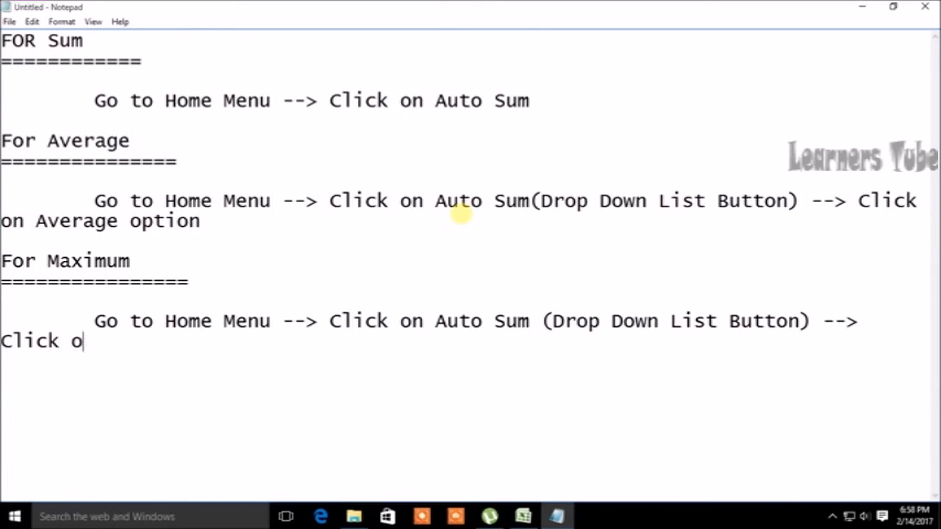
{"action": "type", "text": "n MS"}
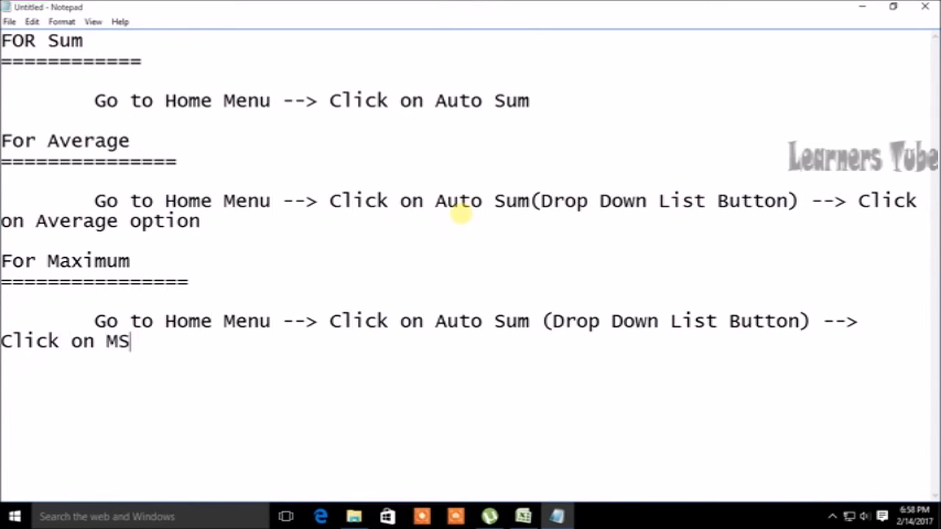
{"action": "key", "text": "BackSpace"}
{"action": "type", "text": "ax option"}
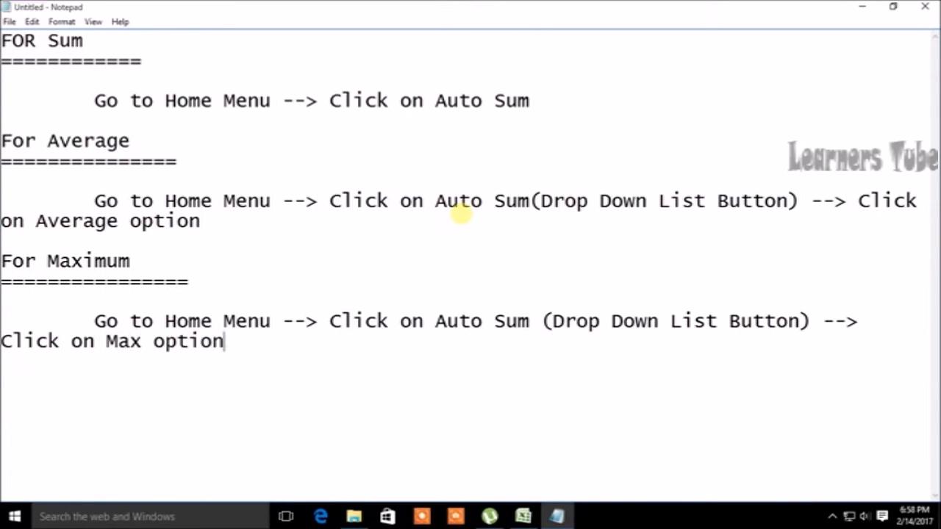
Add the heading "For Minimum" two blank lines below the maximum instruction, with a row of equals signs beneath it
{"action": "type", "text": "For M"}
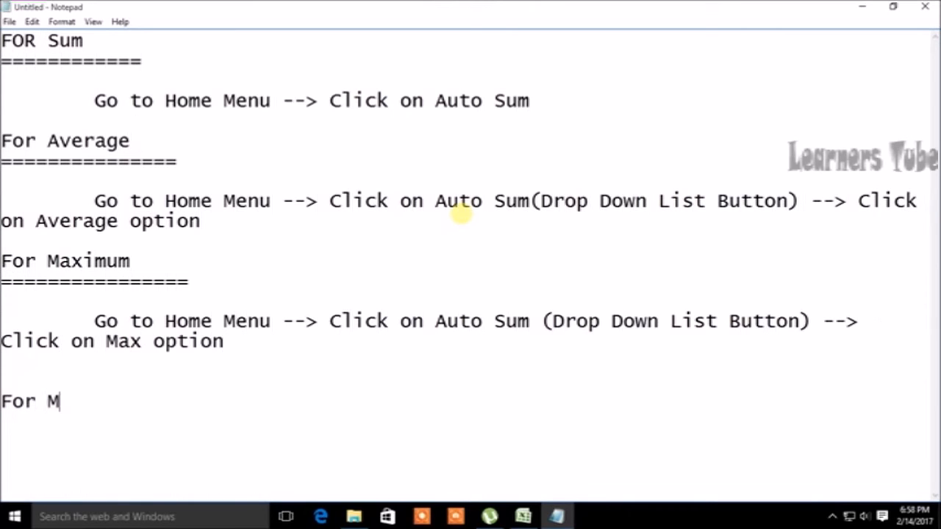
{"action": "type", "text": "inimum"}
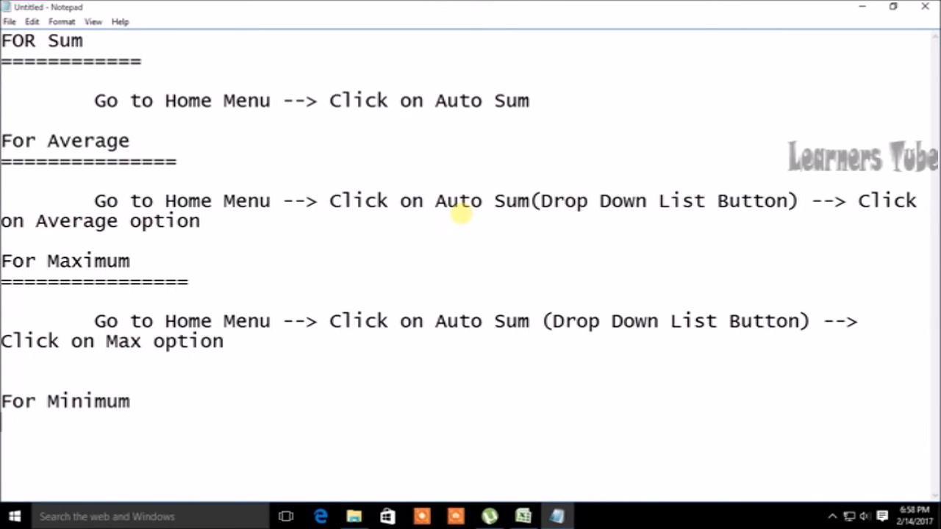
{"action": "type", "text": "================"}
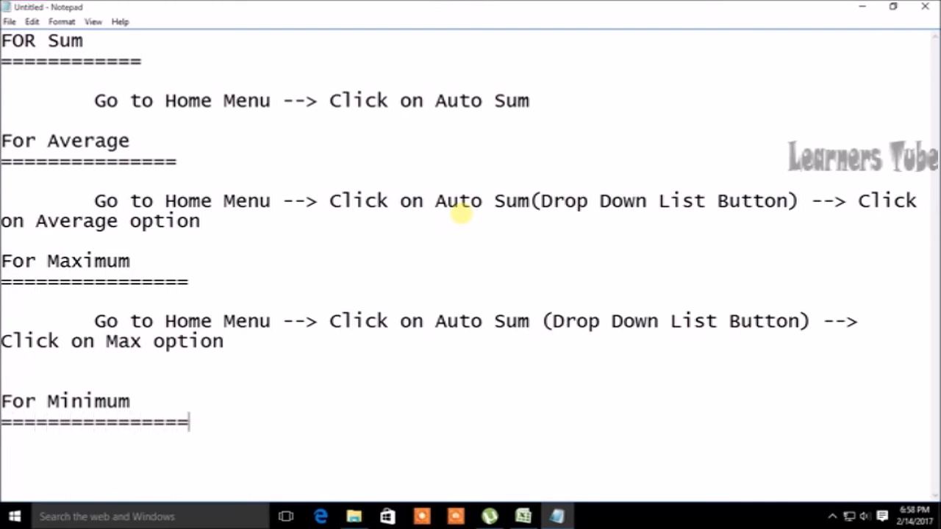
Below the minimum heading, add the indented instruction "Go to Home Menu --> Click on Auto Sum (Drop Down List Button) --> Click on Min Option"
{"action": "type", "text": "Go to"}
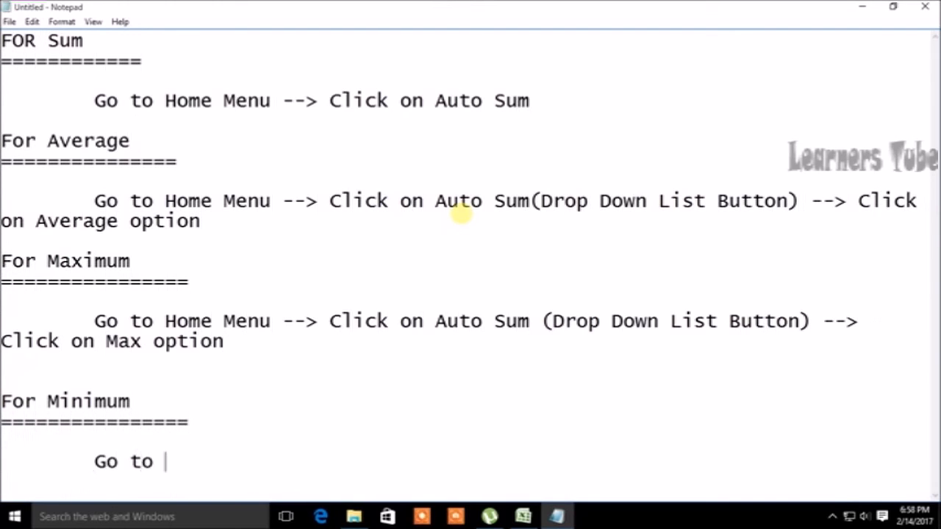
{"action": "type", "text": " Hoe"}
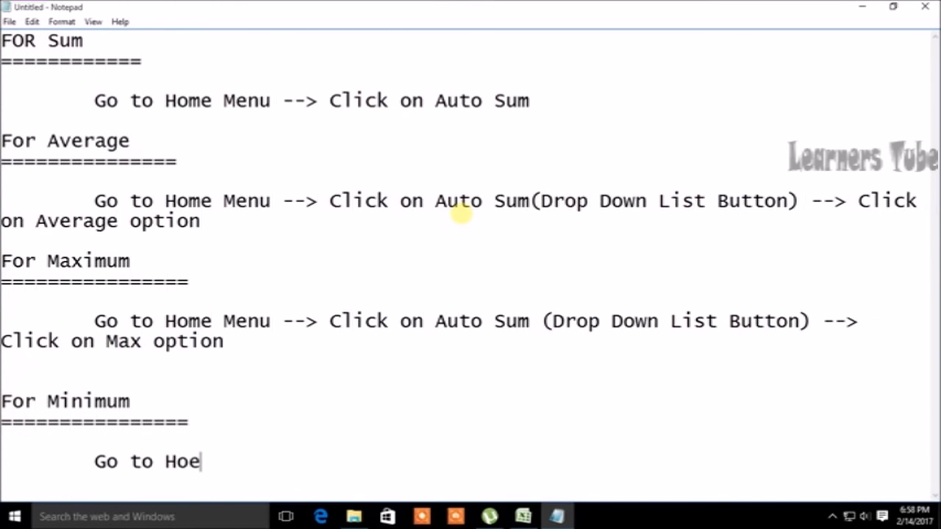
{"action": "key", "text": "BackSpace"}
{"action": "type", "text": "me Menu "}
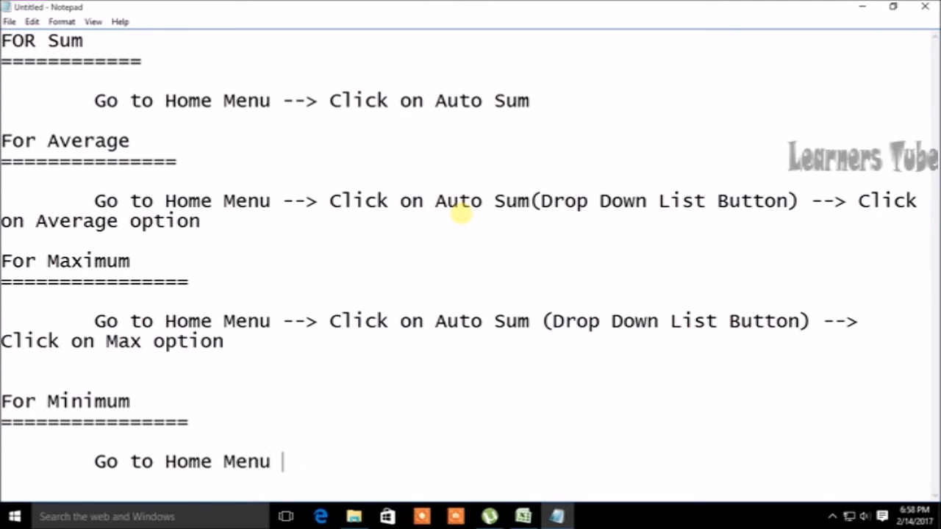
{"action": "type", "text": "--> Click on "}
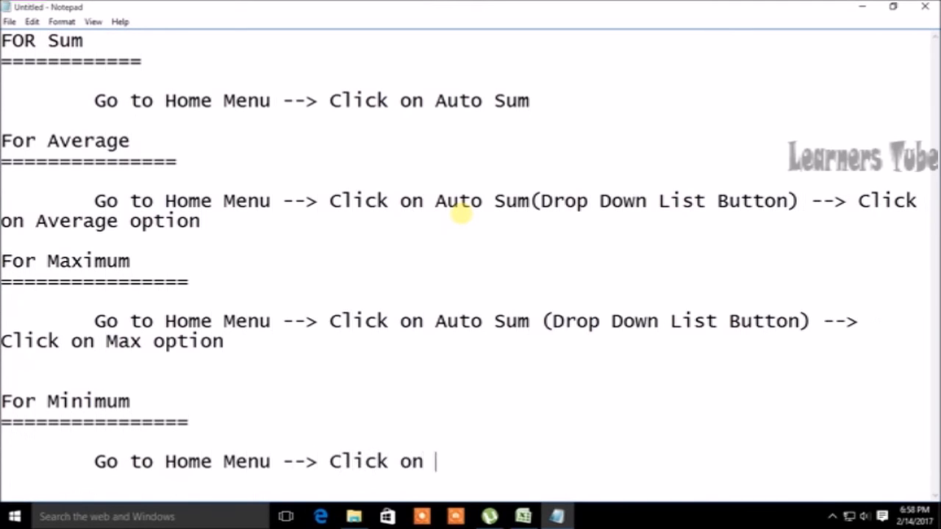
{"action": "type", "text": "Auto Sum"}
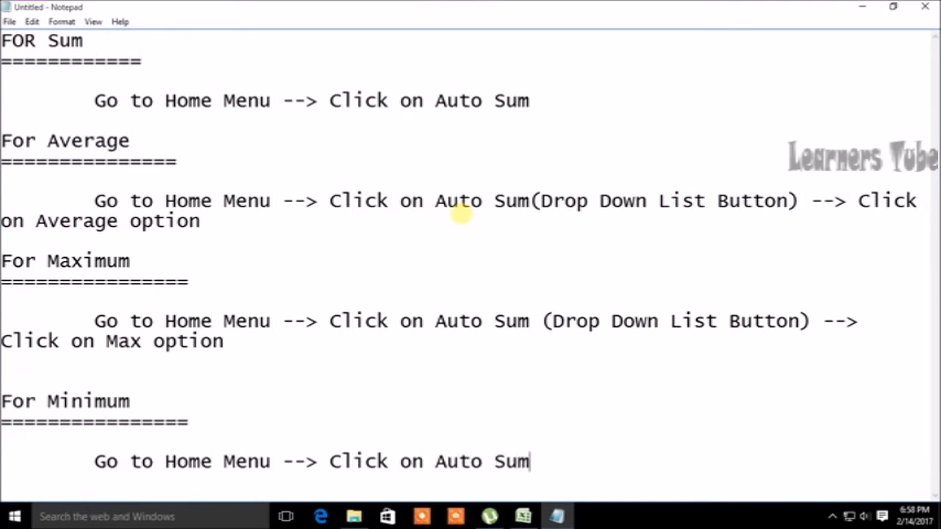
{"action": "type", "text": " (dr"}
{"action": "key", "text": "BackSpace"}
{"action": "key", "text": "BackSpace"}
{"action": "type", "text": "Drip"}
{"action": "key", "text": "BackSpace"}
{"action": "key", "text": "BackSpace"}
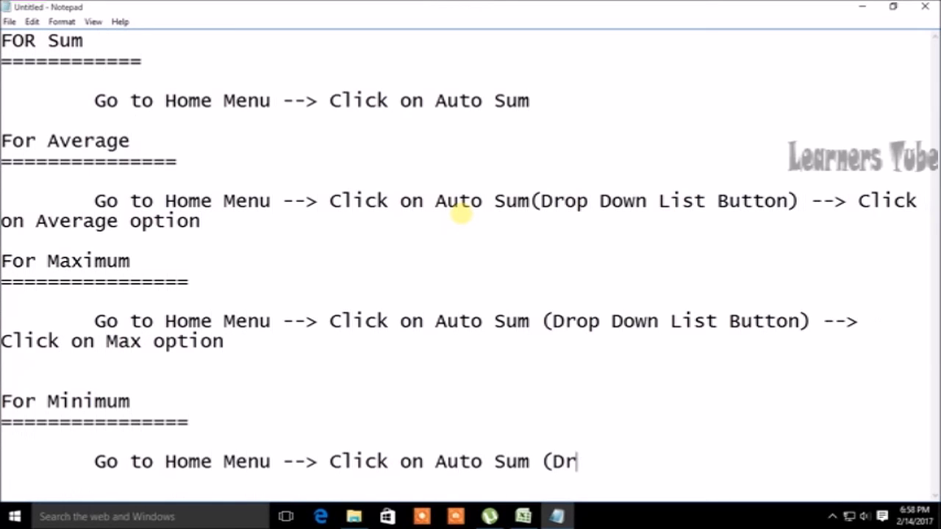
{"action": "type", "text": "op Down List"}
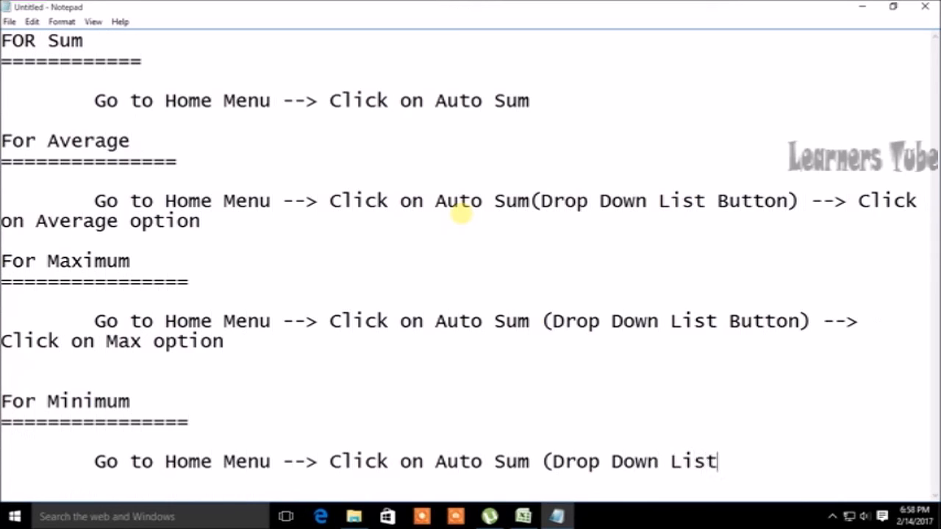
{"action": "type", "text": " Button"}
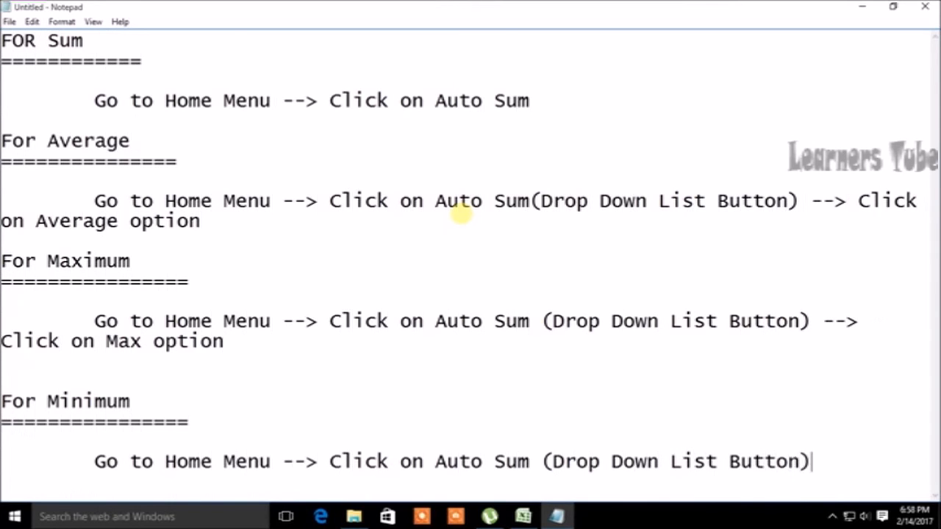
{"action": "type", "text": ") --> Click "}
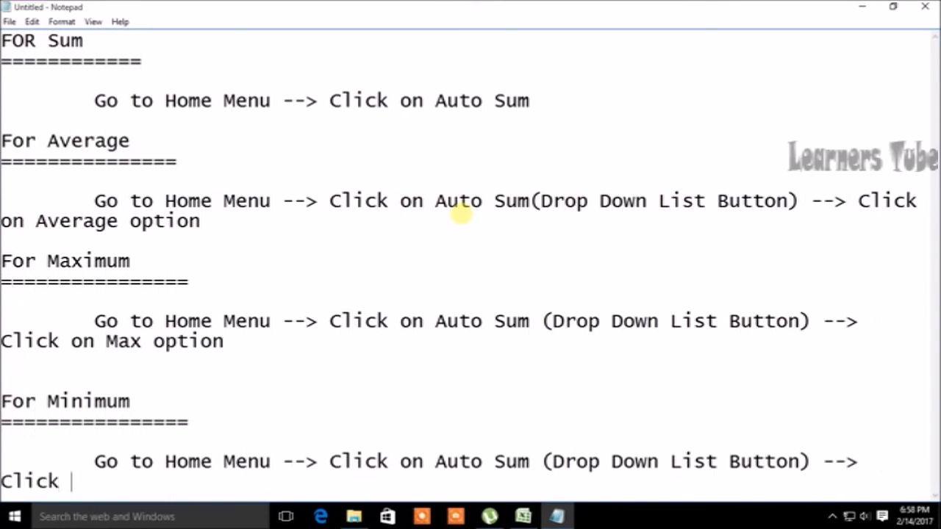
{"action": "type", "text": "on Min Option"}
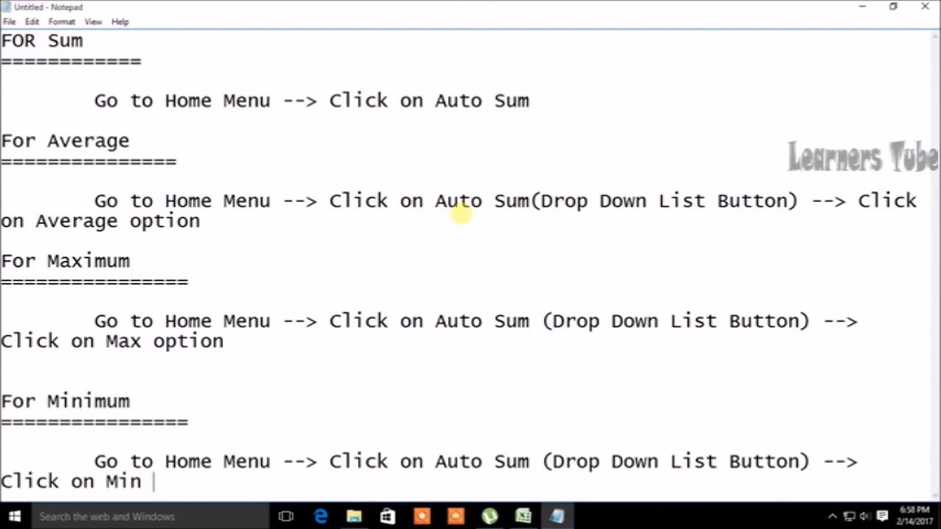
Add the heading "For Count" two blank lines below the minimum instruction, with a row of equals signs beneath it
{"action": "key", "text": "Return"}
{"action": "key", "text": "Return"}
{"action": "scroll", "coordinate": [460, 213], "scroll_direction": "down", "scroll_amount": 3}
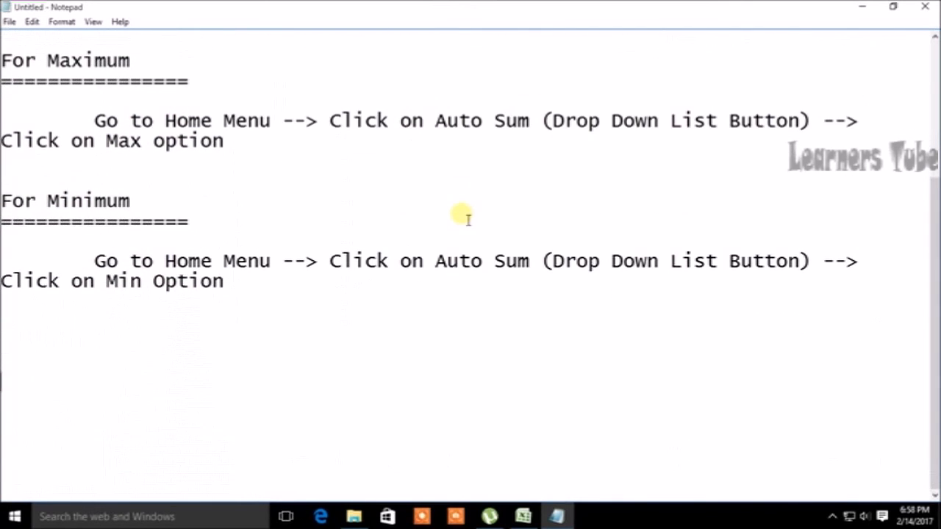
{"action": "type", "text": "For Count"}
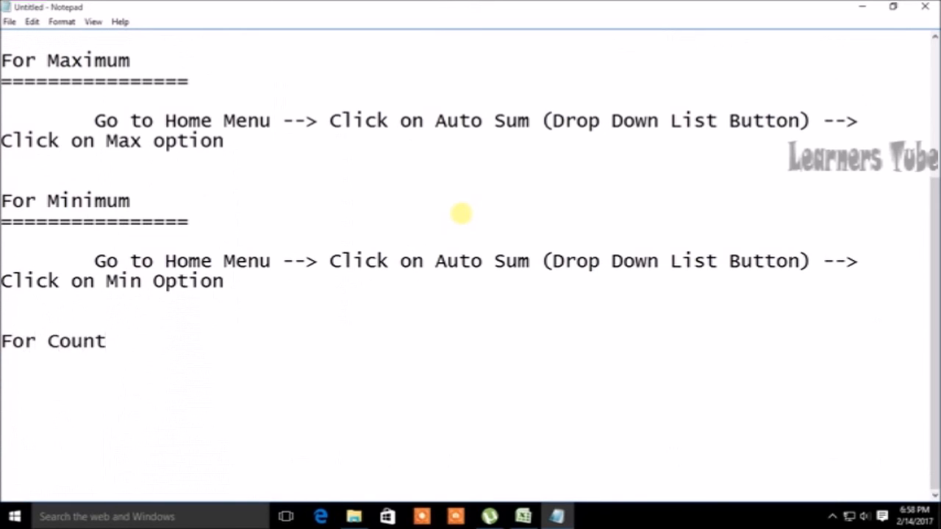
{"action": "key", "text": "Return"}
{"action": "type", "text": "============="}
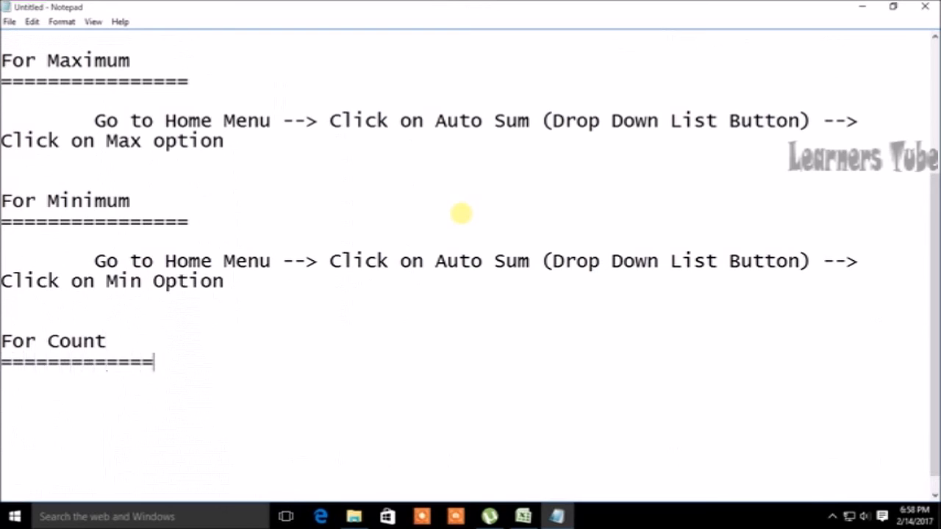
Below the count heading, add the indented instruction "Go to Home Menu --> Click on Auto Sum (Drop Down List Button) --> Click on count Numbers Option"
{"action": "key", "text": "Return"}
{"action": "key", "text": "Tab"}
{"action": "type", "text": "Go to "}
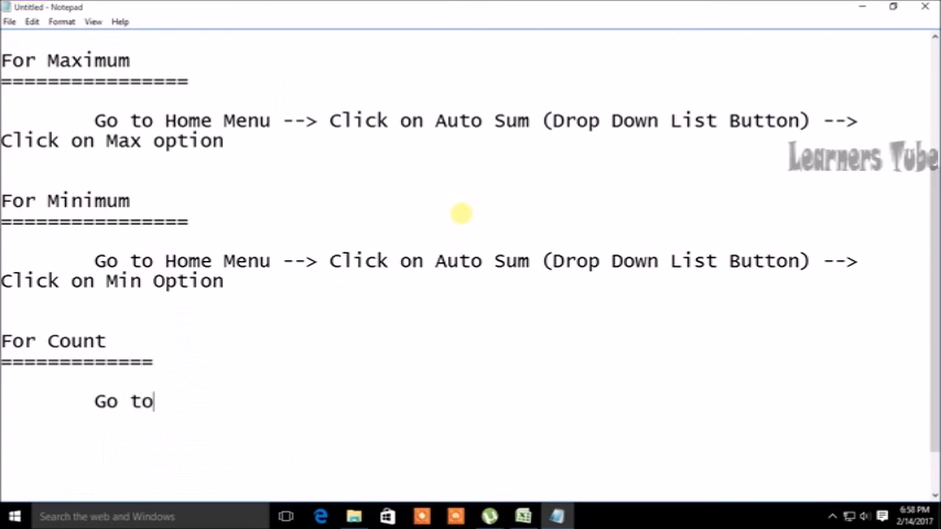
{"action": "type", "text": "Homem"}
{"action": "key", "text": "BackSpace"}
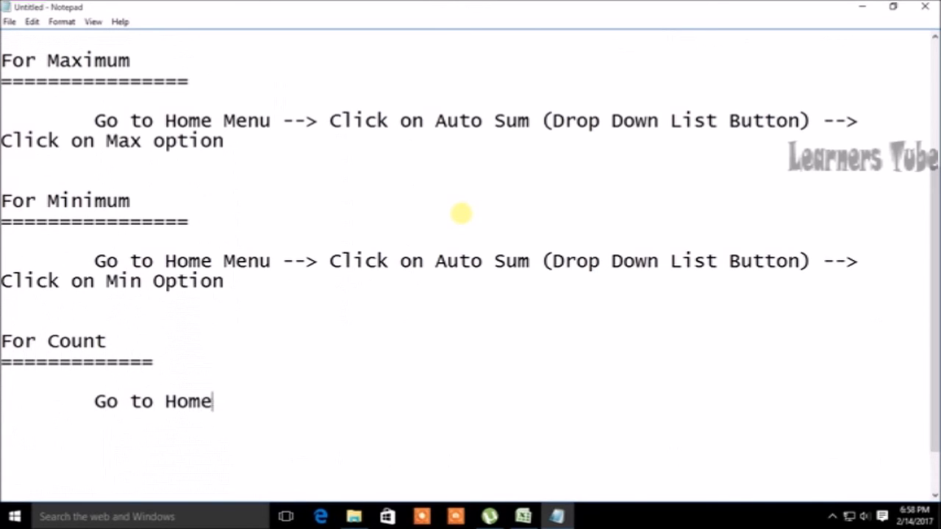
{"action": "type", "text": "Menu --> C"}
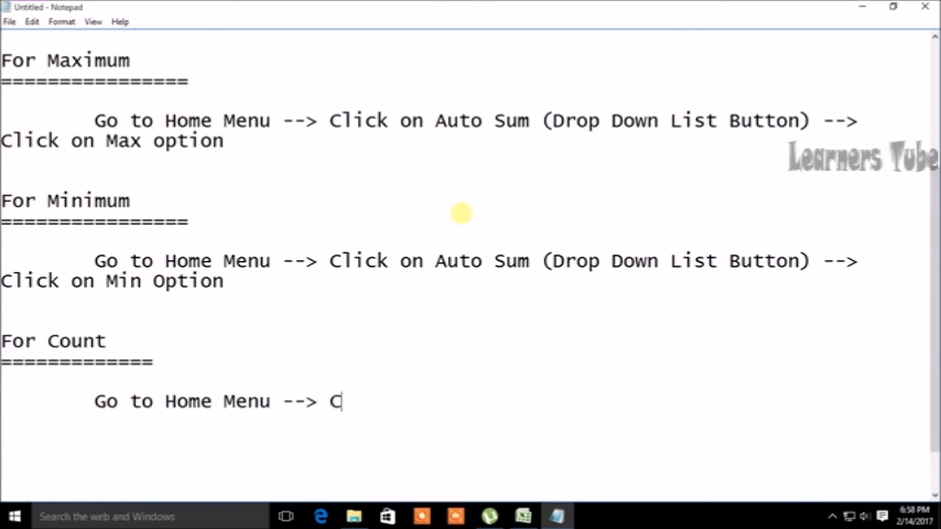
{"action": "type", "text": "lick on Auto S"}
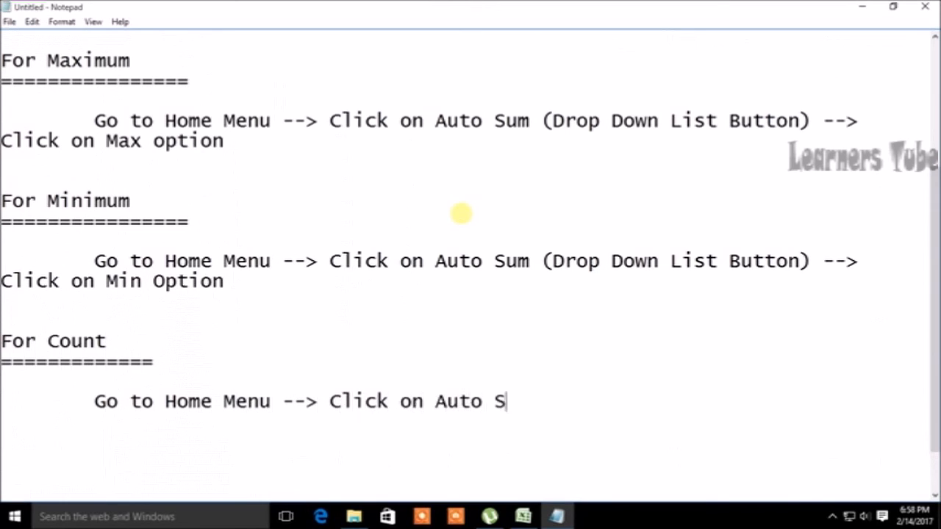
{"action": "type", "text": "um (Dro"}
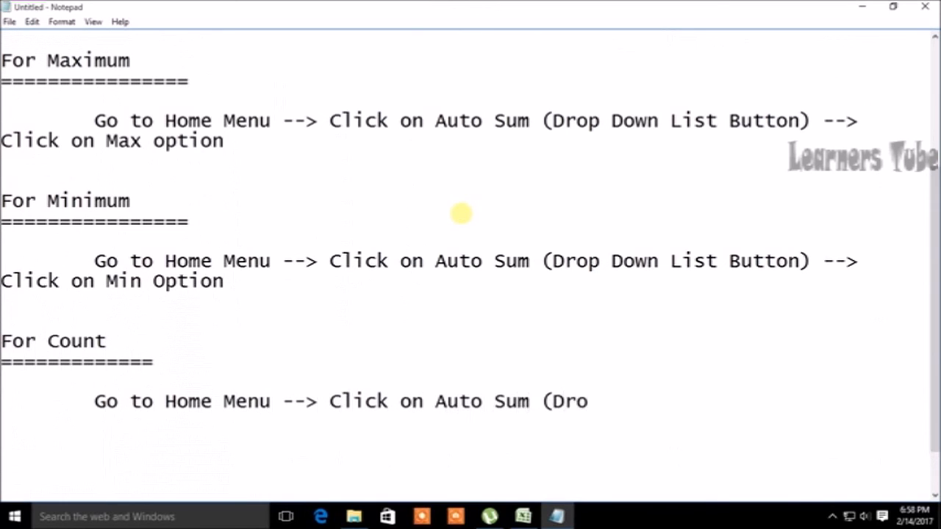
{"action": "type", "text": "p Down List Button"}
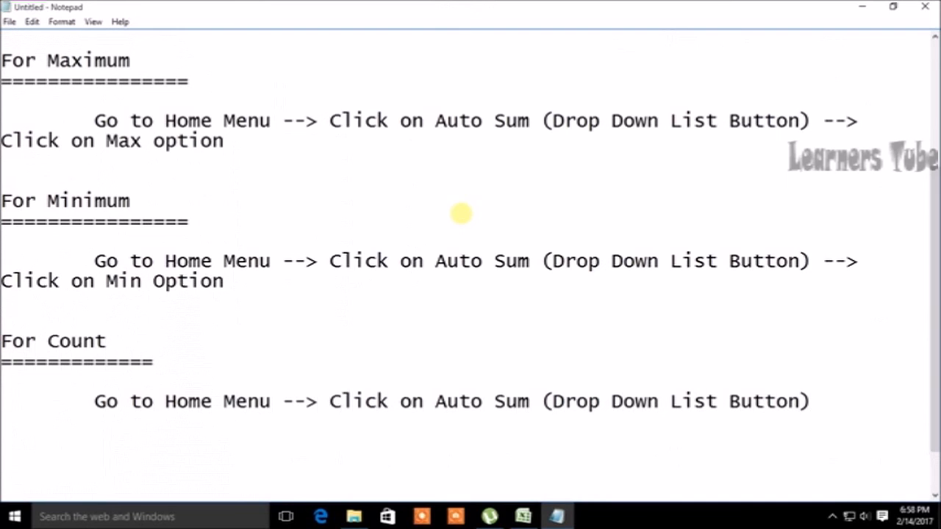
{"action": "type", "text": ") --> Click"}
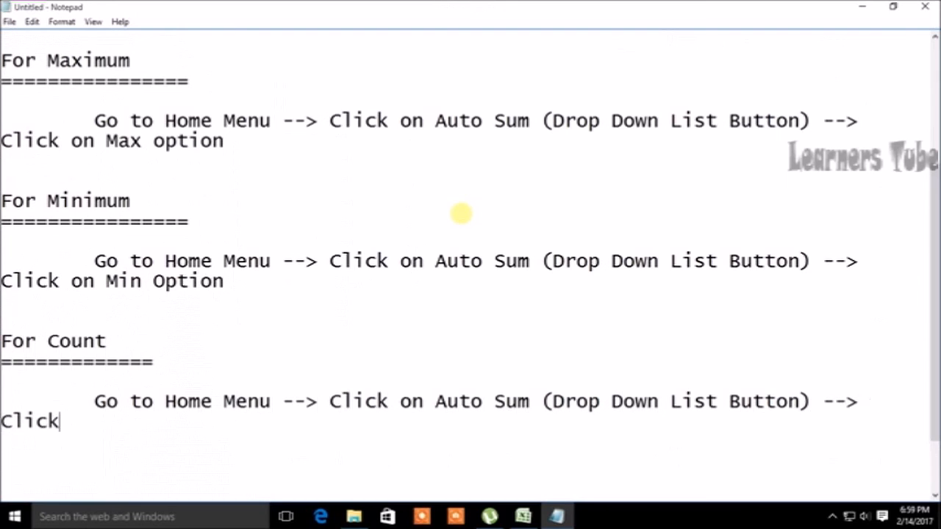
{"action": "type", "text": " on"}
{"action": "type", "text": " count "}
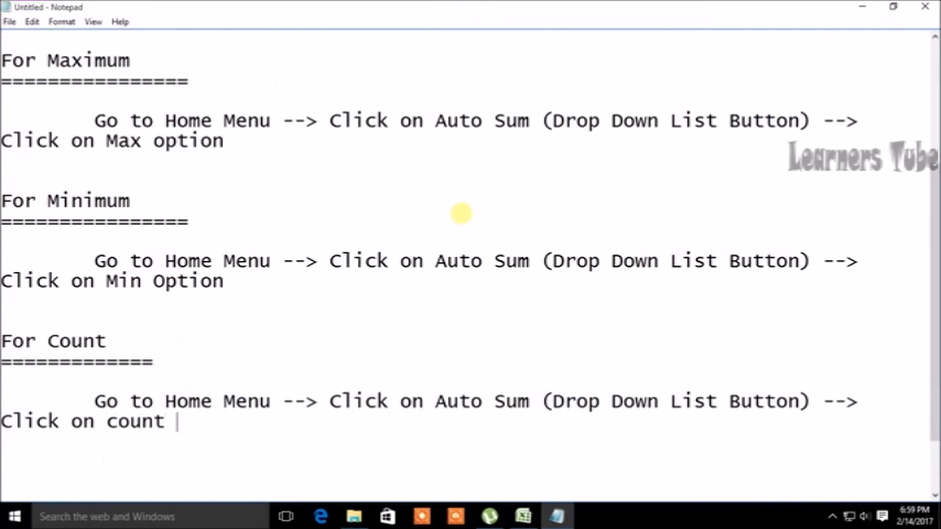
{"action": "type", "text": "Numbers Option"}
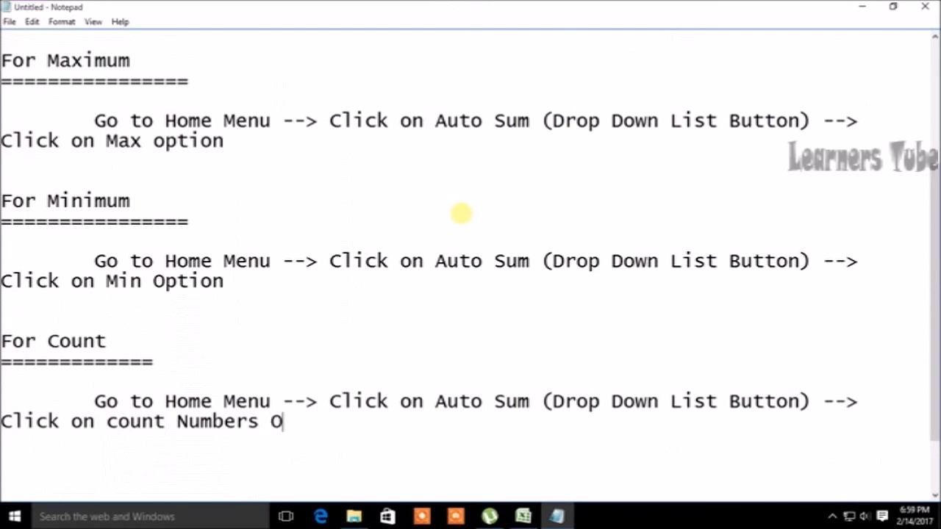
Start a new line below the count instruction
{"action": "key", "text": "Return"}
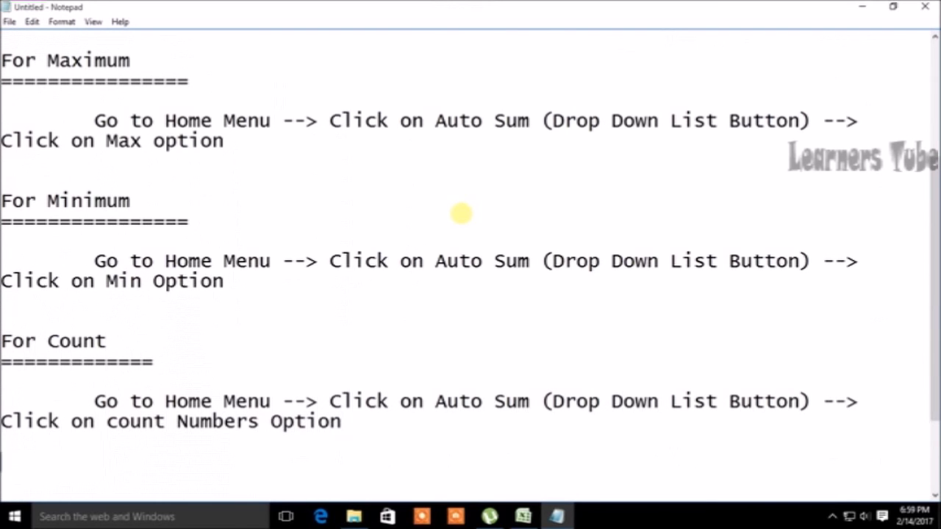
Review the sum instruction in Notepad, checking its Home and Auto Sum references against the Excel worksheet
{"action": "left_click", "coordinate": [523, 517]}
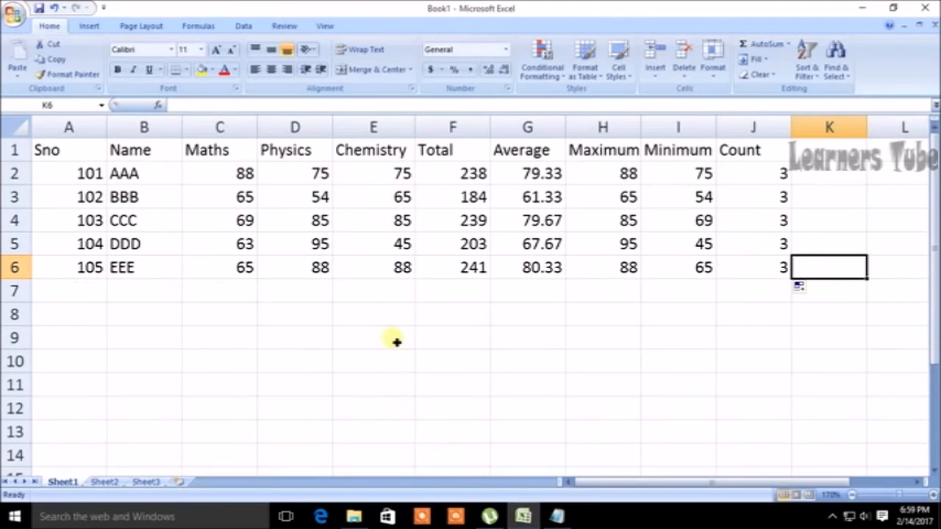
{"action": "left_click", "coordinate": [559, 517]}
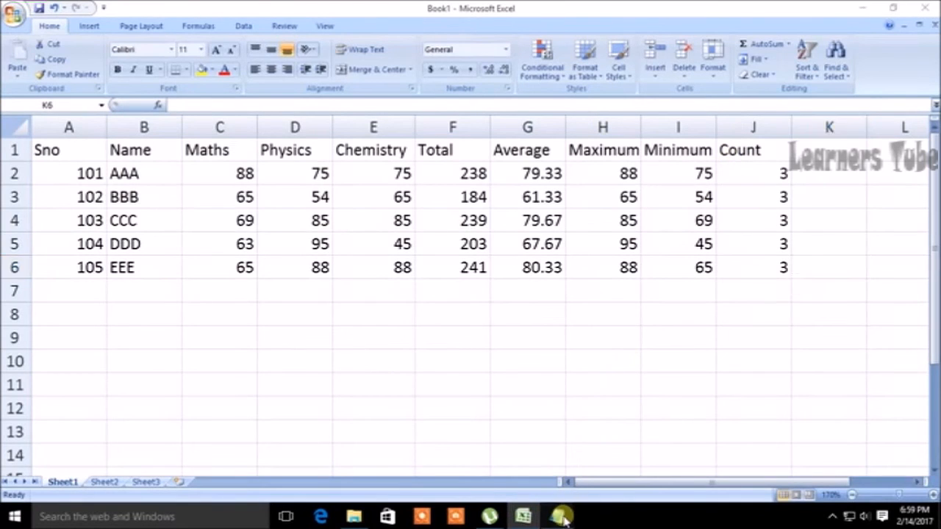
{"action": "scroll", "coordinate": [401, 327], "scroll_direction": "up", "scroll_amount": 4}
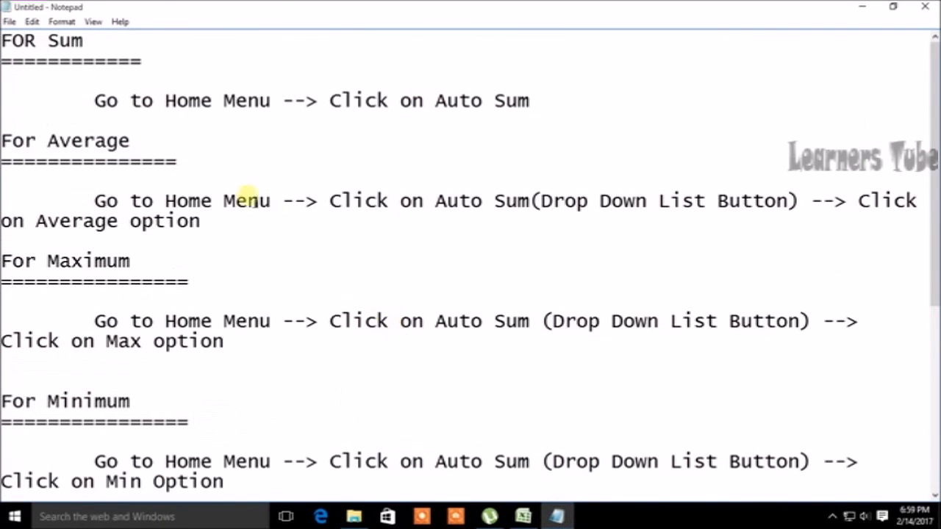
{"action": "left_click_drag", "start_coordinate": [166, 101], "coordinate": [211, 100]}
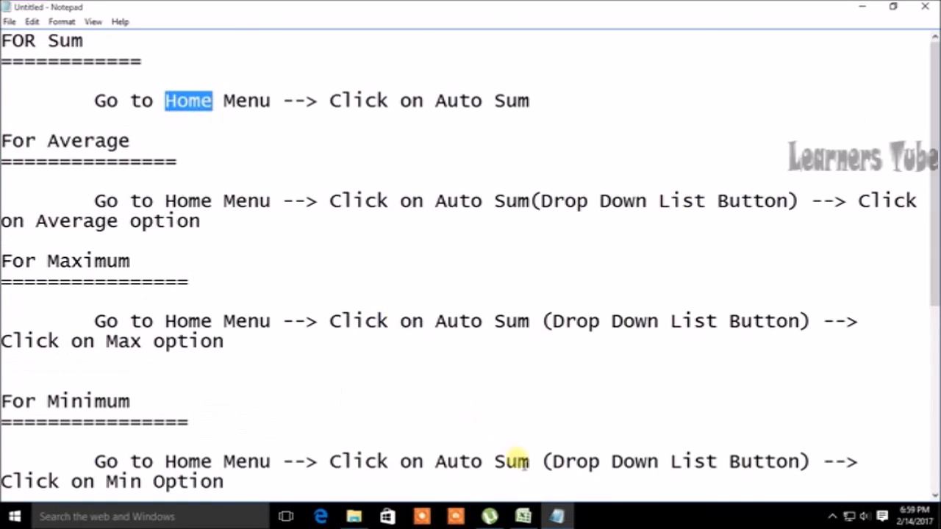
{"action": "left_click", "coordinate": [523, 517]}
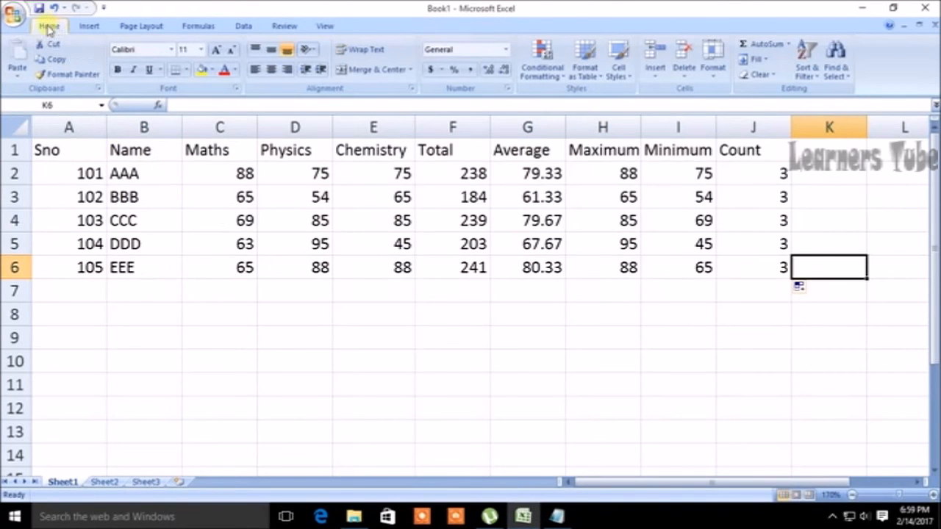
{"action": "left_click", "coordinate": [556, 516]}
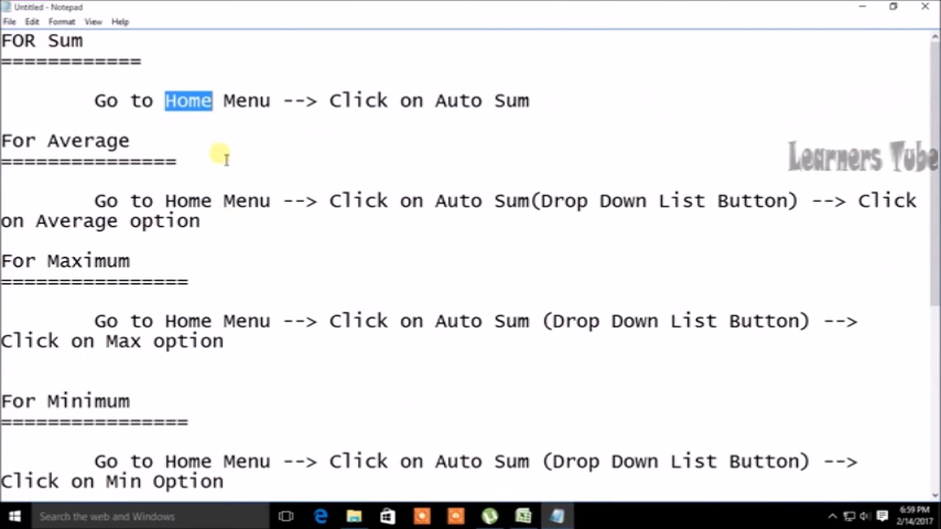
{"action": "left_click_drag", "start_coordinate": [436, 101], "coordinate": [529, 102]}
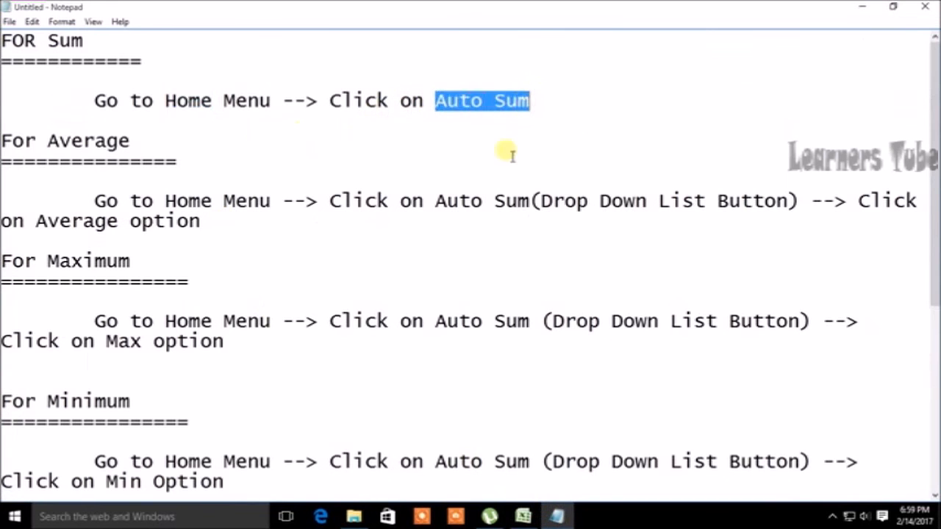
{"action": "left_click", "coordinate": [523, 517]}
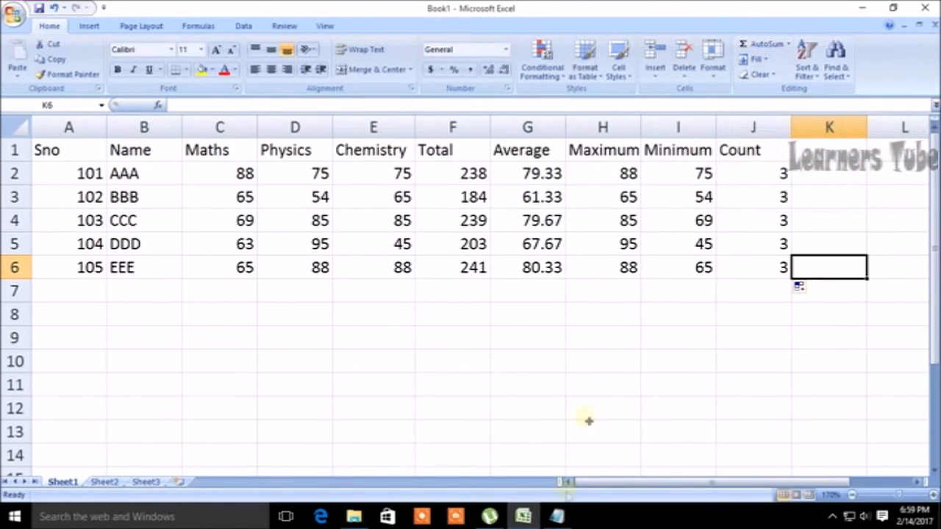
{"action": "left_click", "coordinate": [557, 516]}
{"action": "left_click", "coordinate": [574, 336]}
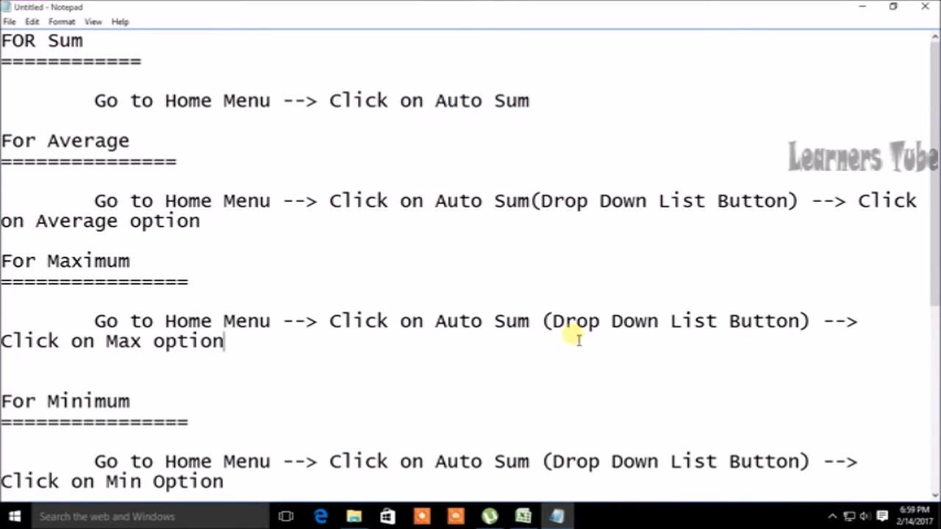
Review the average instruction in Notepad and examine the matching AutoSum function options in Excel
{"action": "double_click", "coordinate": [50, 141]}
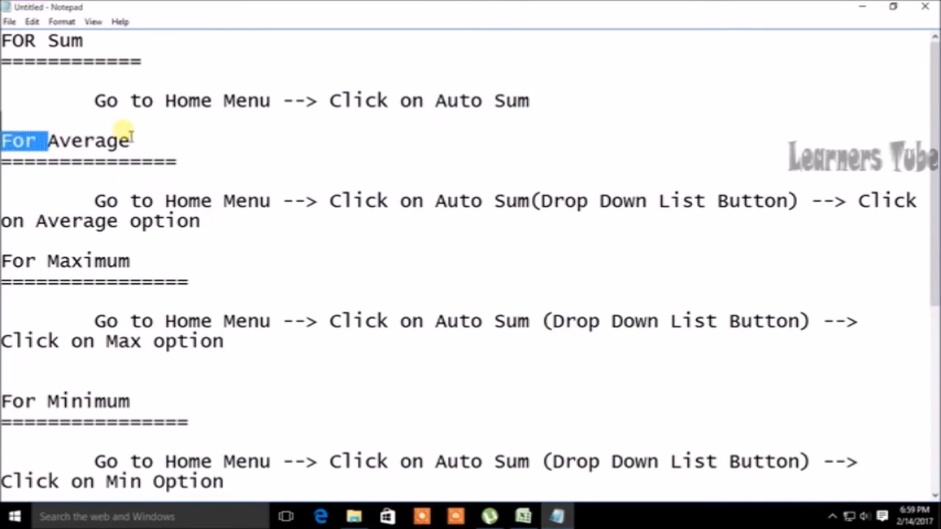
{"action": "double_click", "coordinate": [118, 140]}
{"action": "double_click", "coordinate": [176, 200]}
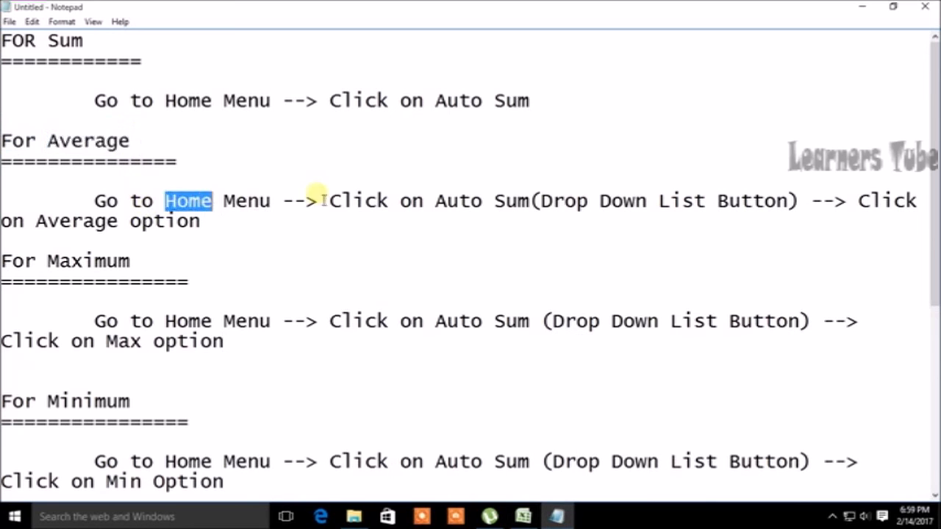
{"action": "left_click_drag", "start_coordinate": [447, 202], "coordinate": [798, 202]}
{"action": "left_click", "coordinate": [535, 514]}
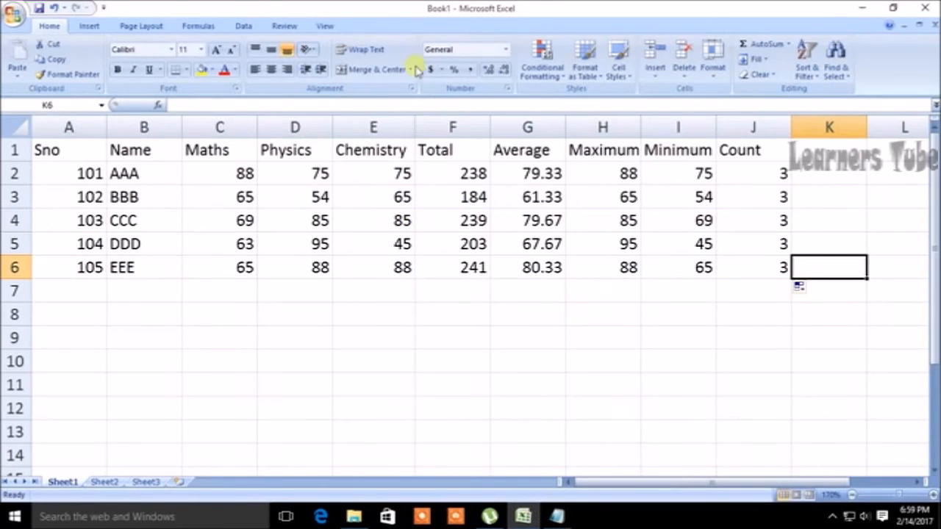
{"action": "left_click", "coordinate": [789, 44]}
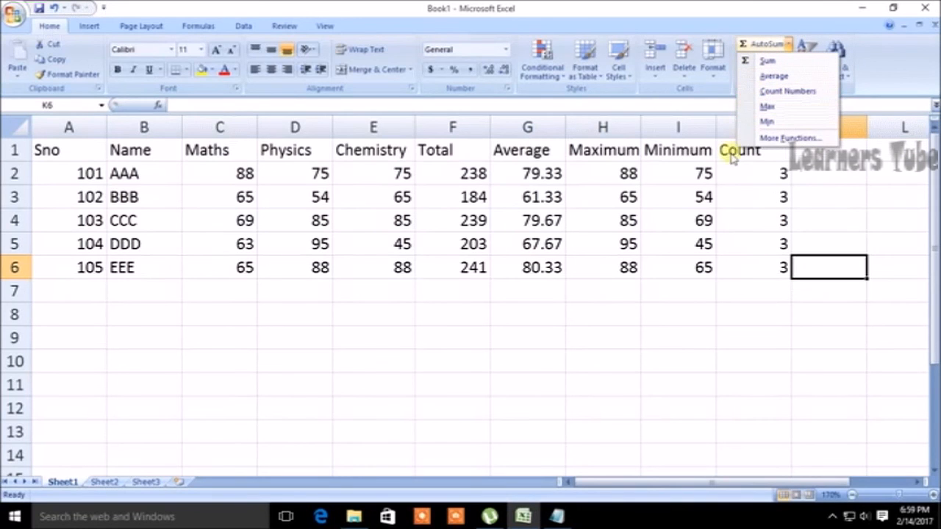
{"action": "left_click", "coordinate": [726, 321]}
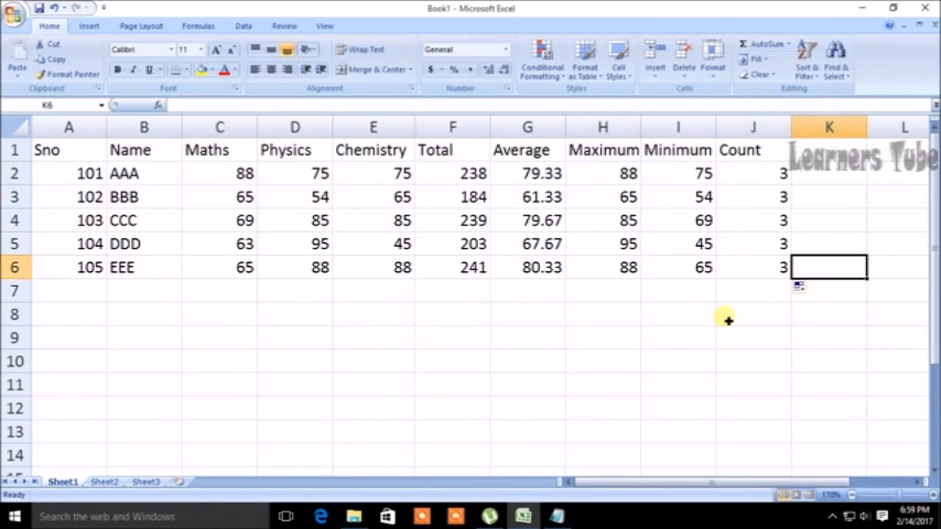